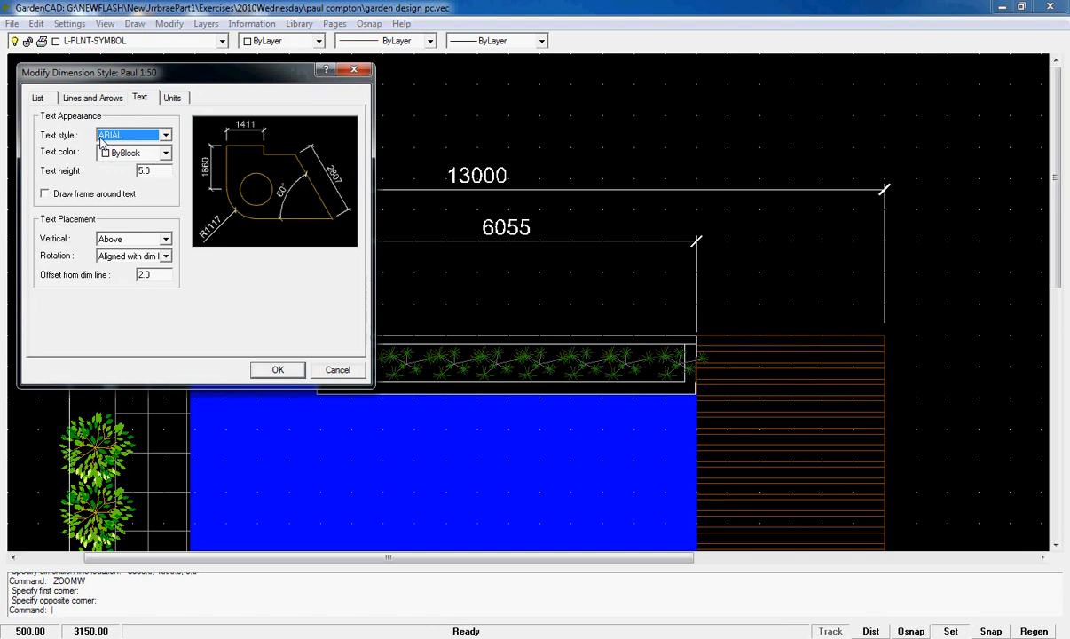
Review the 1:50 dimension style's list, lines and arrows, text and units settings, and leave them as they are
{"action": "left_click", "coordinate": [40, 101]}
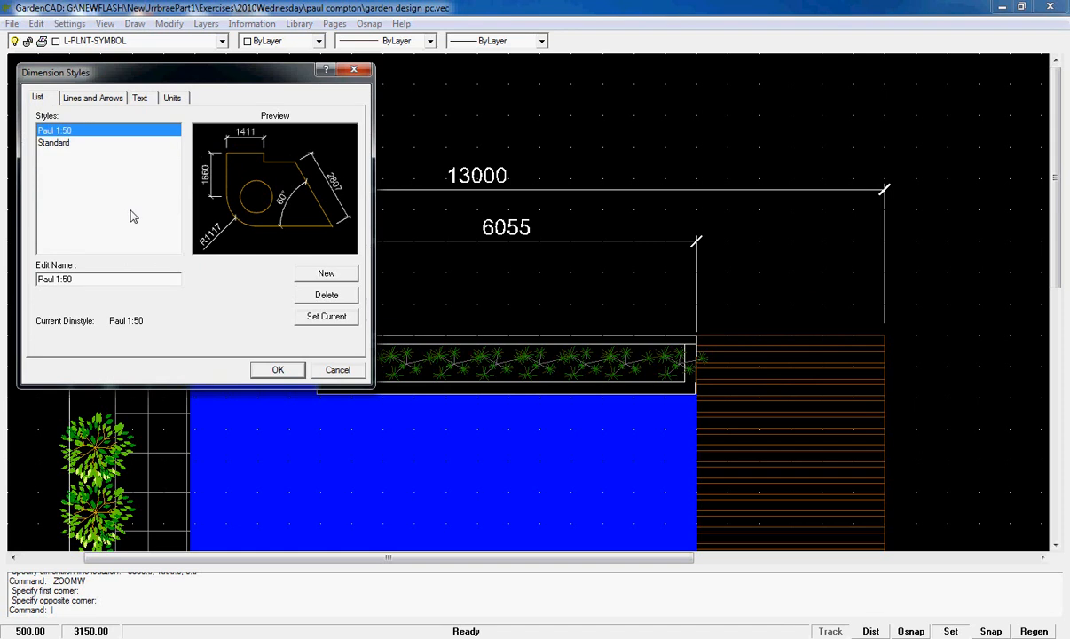
{"action": "left_click", "coordinate": [81, 100]}
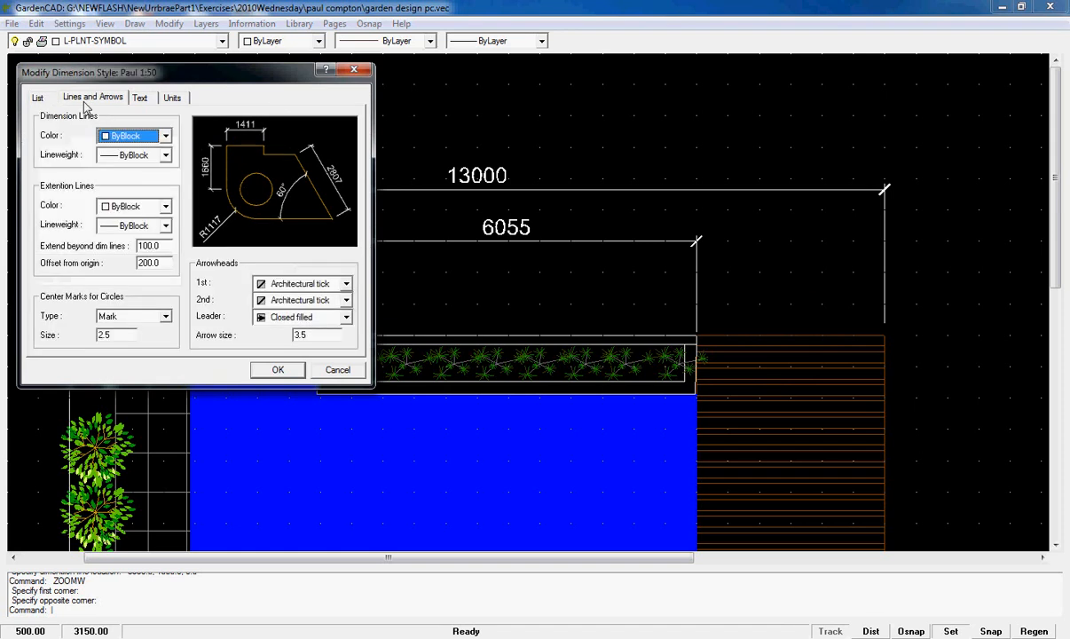
{"action": "left_click", "coordinate": [139, 99]}
{"action": "left_click", "coordinate": [171, 98]}
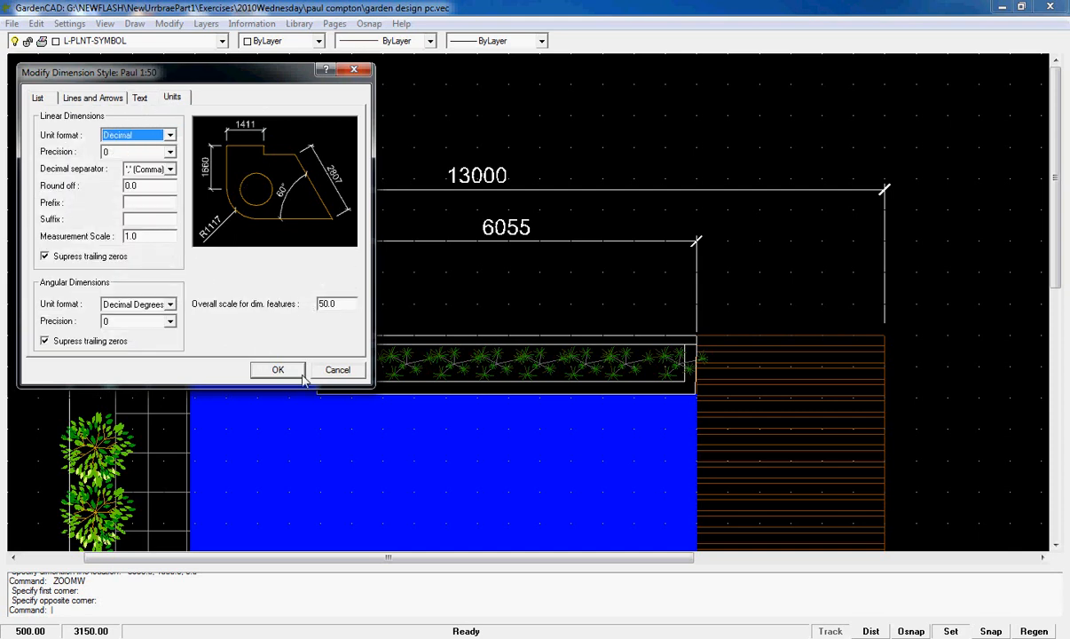
{"action": "left_click", "coordinate": [338, 372]}
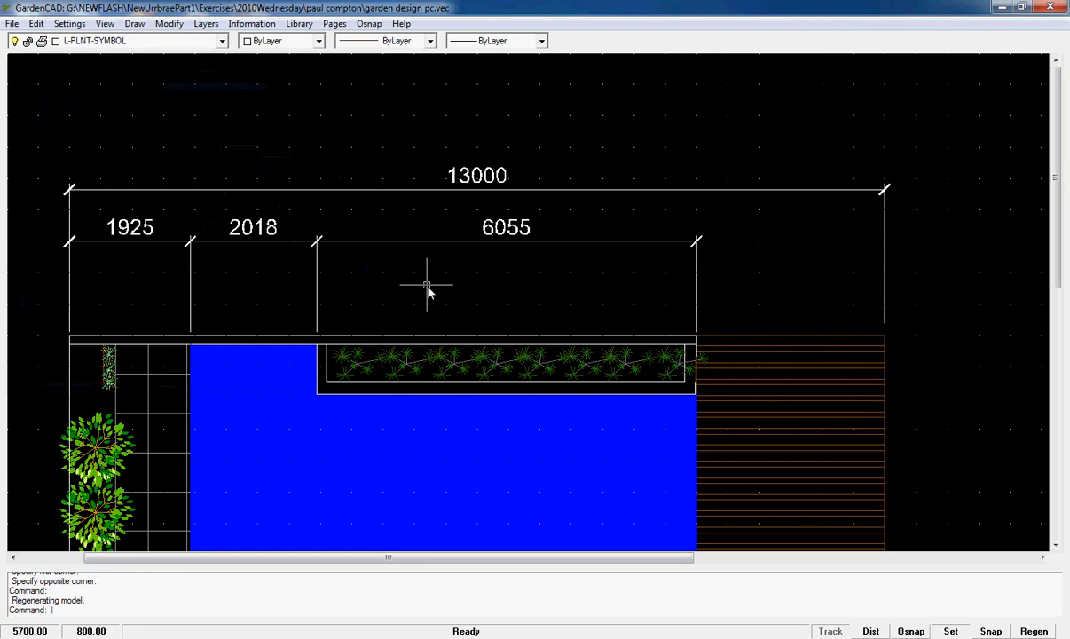
Add a linear dimension across the top of the timber deck beside the pool, in line with the existing 6055 dimension
{"action": "left_click", "coordinate": [133, 24]}
{"action": "mouse_move", "coordinate": [177, 313]}
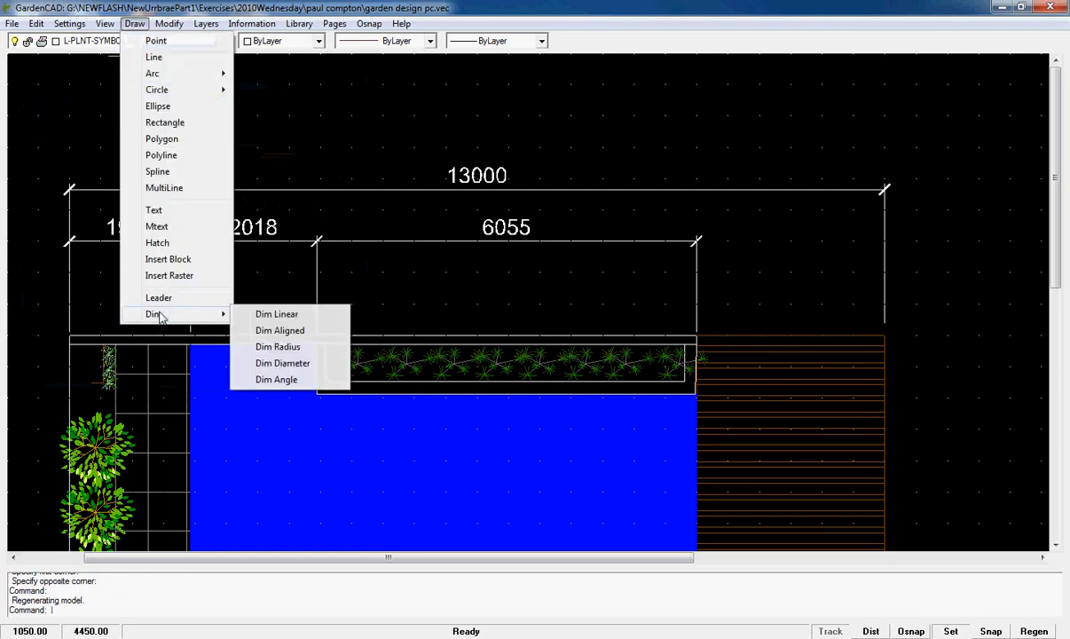
{"action": "left_click", "coordinate": [271, 314]}
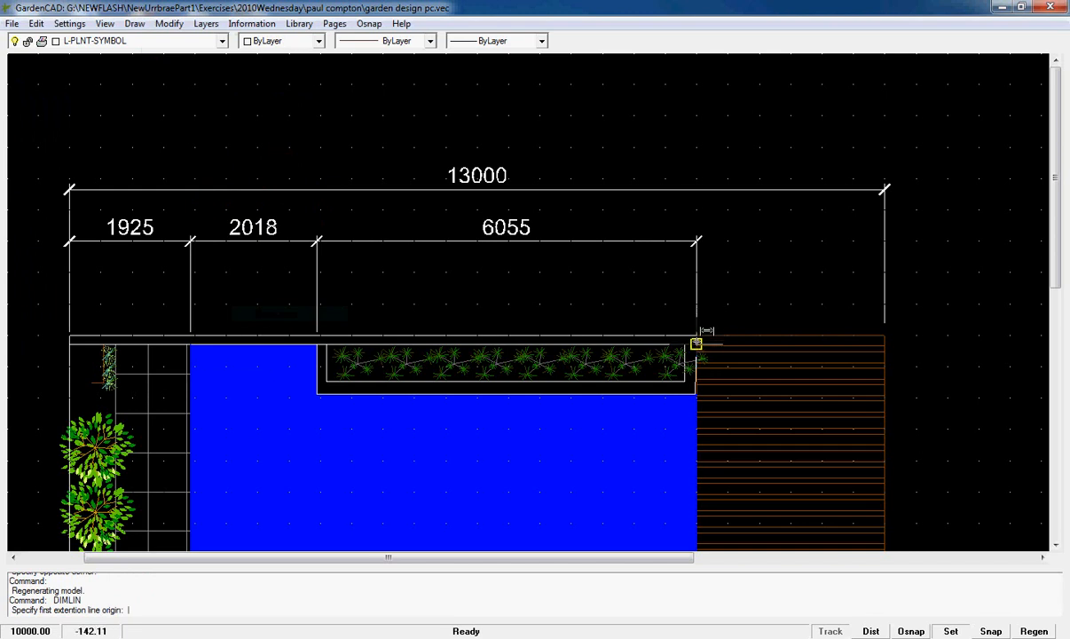
{"action": "left_click", "coordinate": [695, 343]}
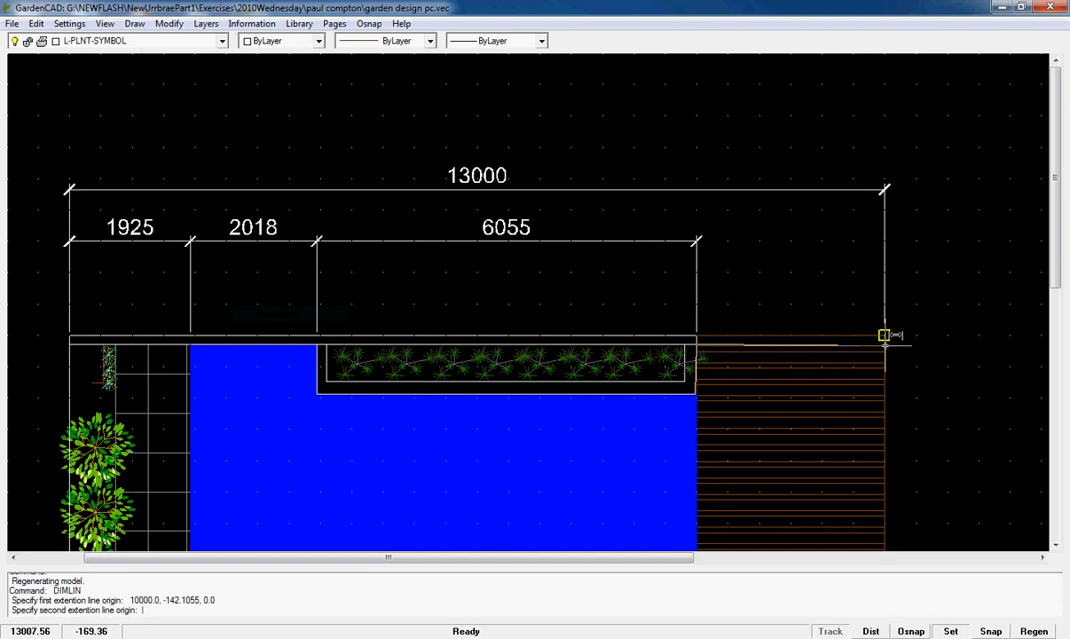
{"action": "left_click", "coordinate": [884, 335]}
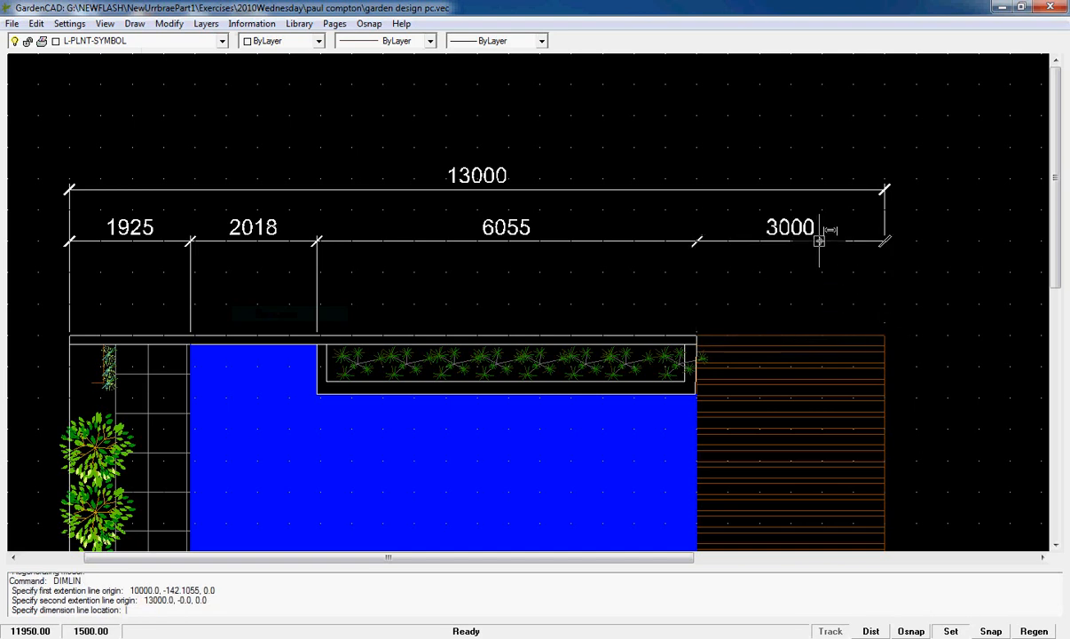
{"action": "left_click", "coordinate": [819, 239]}
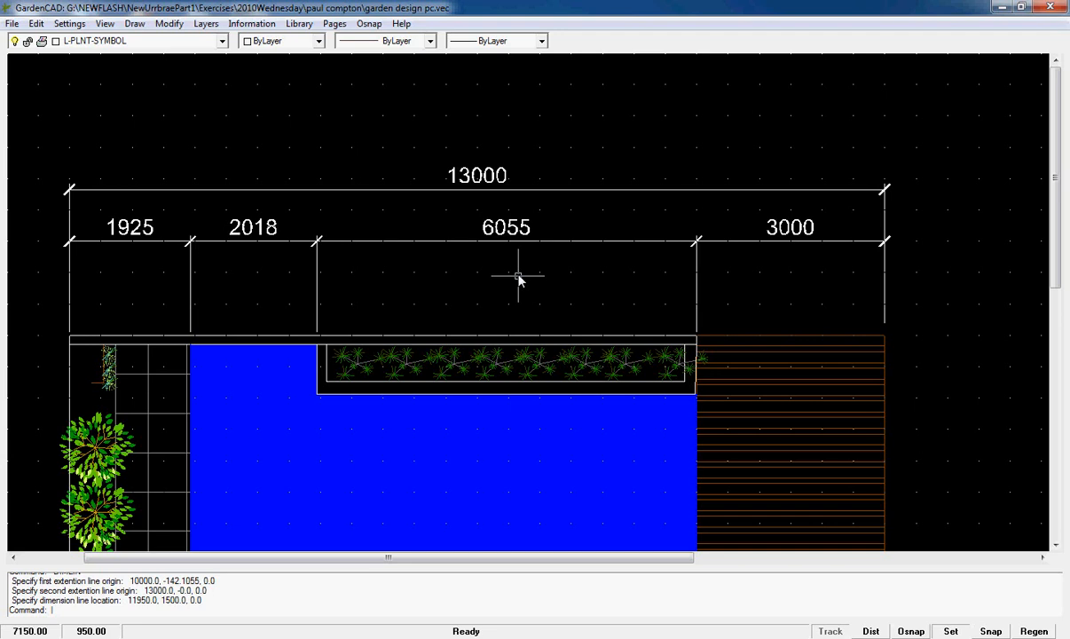
{"action": "left_click", "coordinate": [772, 234]}
{"action": "right_click", "coordinate": [774, 234]}
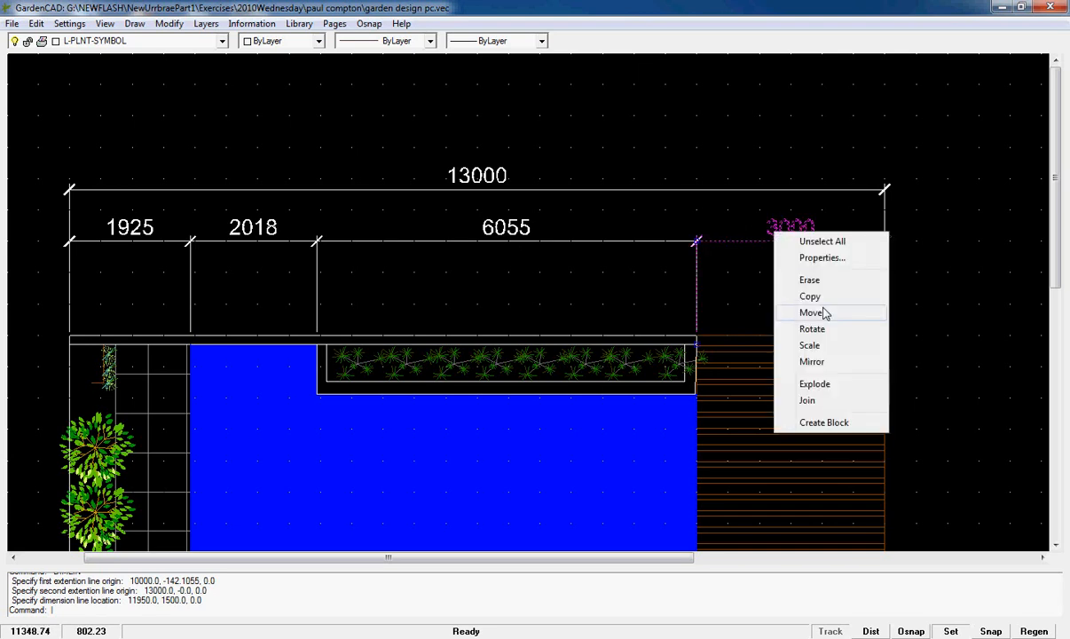
{"action": "left_click", "coordinate": [726, 367]}
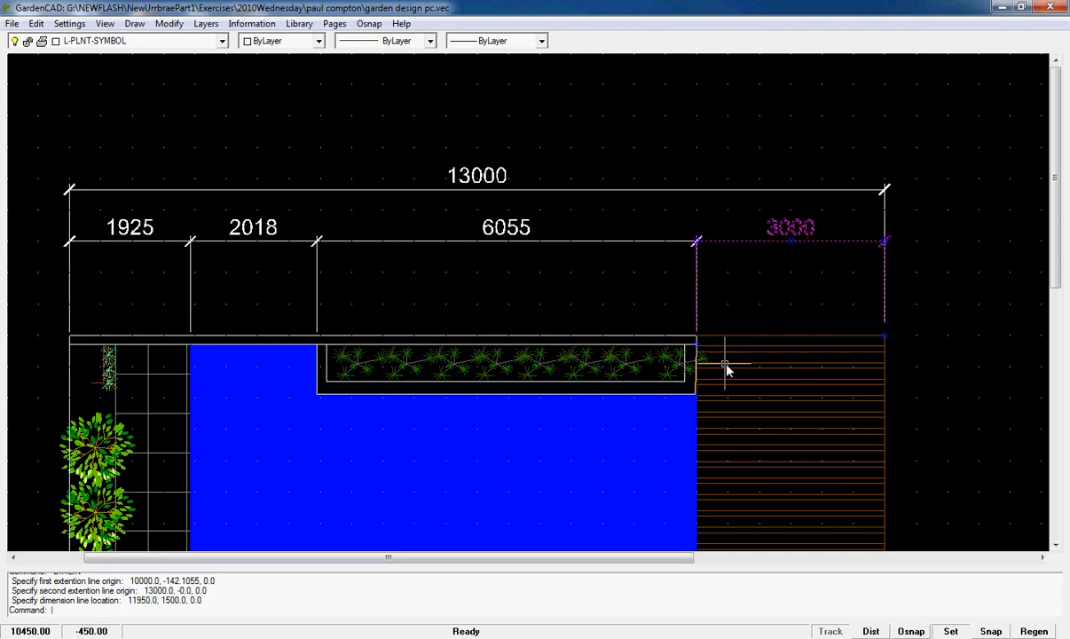
{"action": "key", "text": "Escape"}
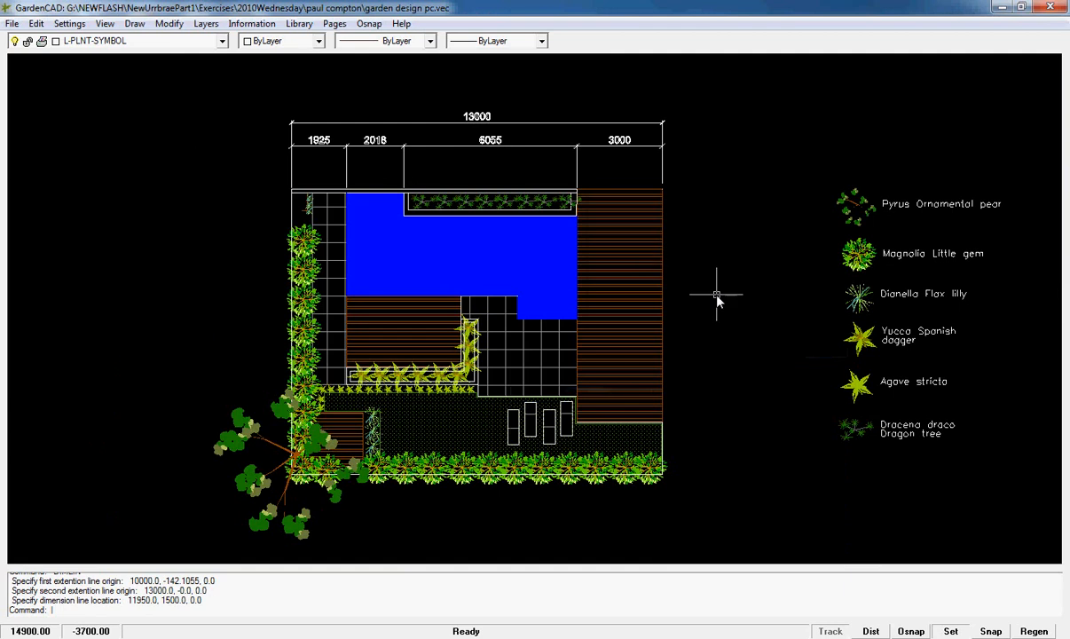
Copy the whole garden plan, including its dimensions and plant legend, to the clipboard
{"action": "left_click", "coordinate": [172, 78]}
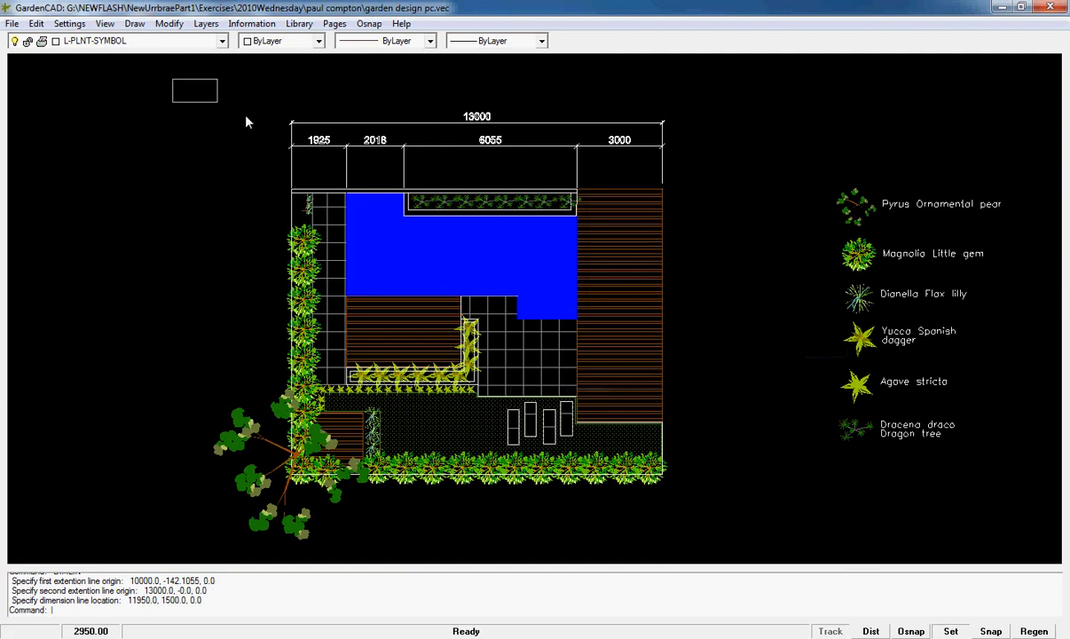
{"action": "left_click", "coordinate": [962, 514]}
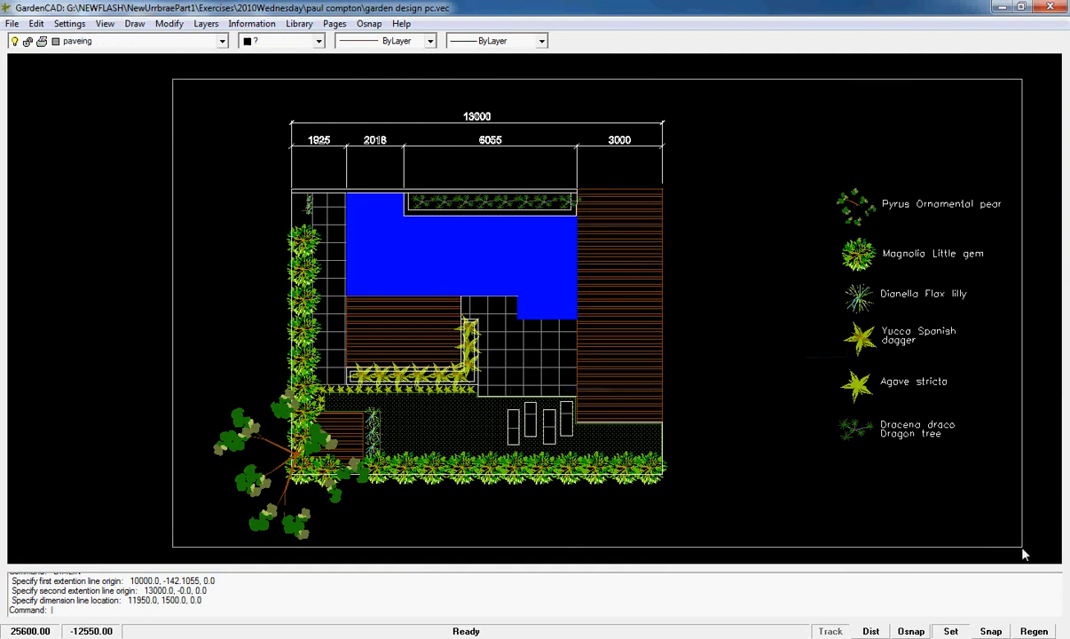
{"action": "left_click", "coordinate": [35, 24]}
{"action": "left_click", "coordinate": [66, 95]}
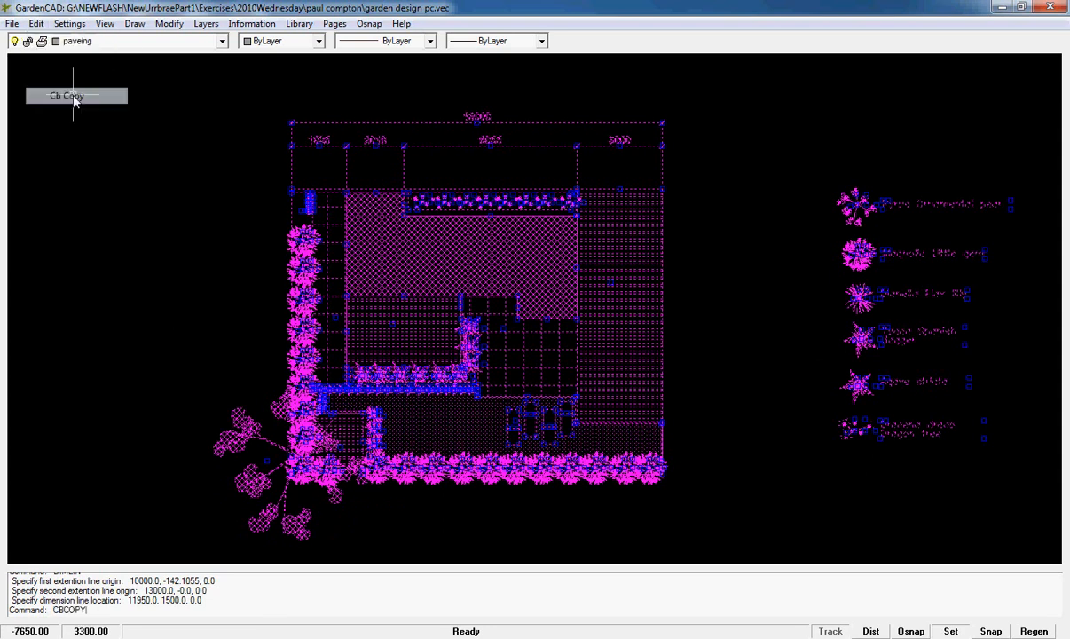
Create a new page named Test with A2 (420 x 594) paper size and Album orientation
{"action": "left_click", "coordinate": [334, 24]}
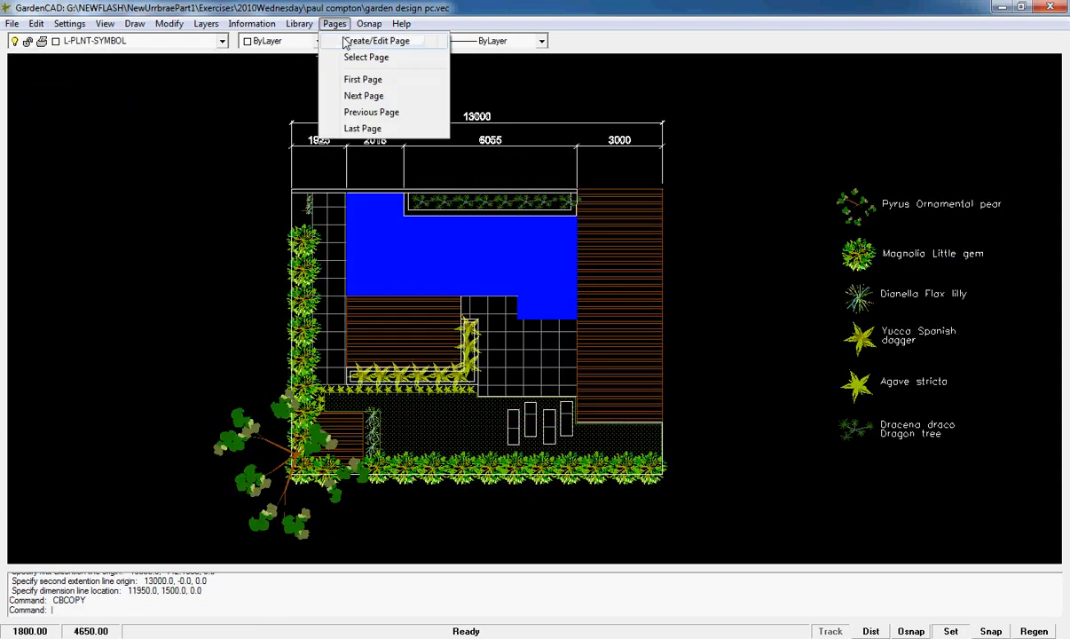
{"action": "left_click", "coordinate": [365, 39]}
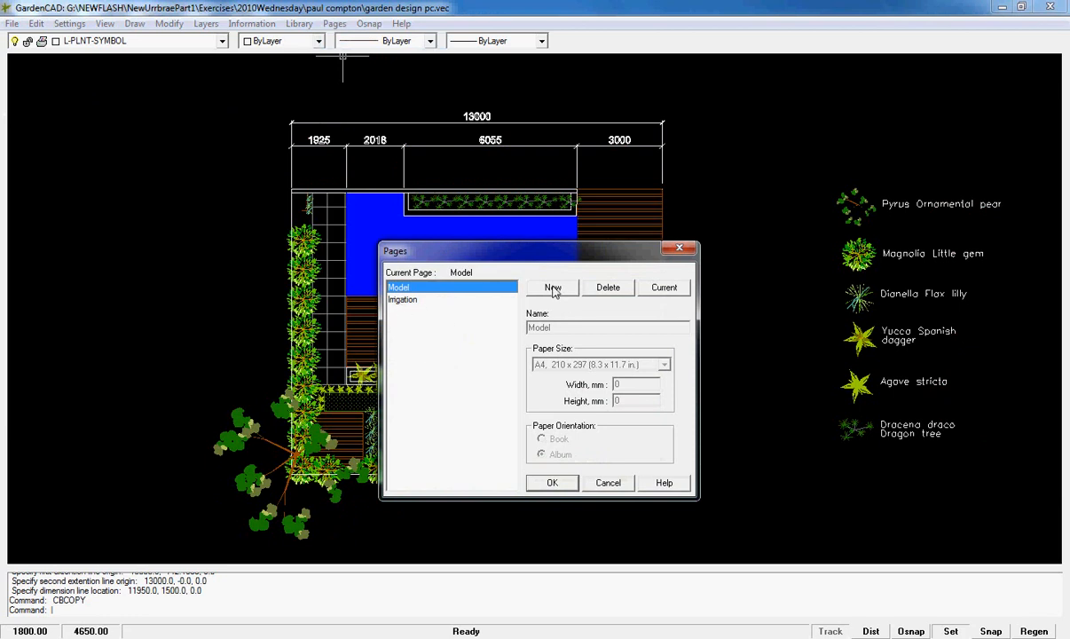
{"action": "left_click", "coordinate": [409, 302]}
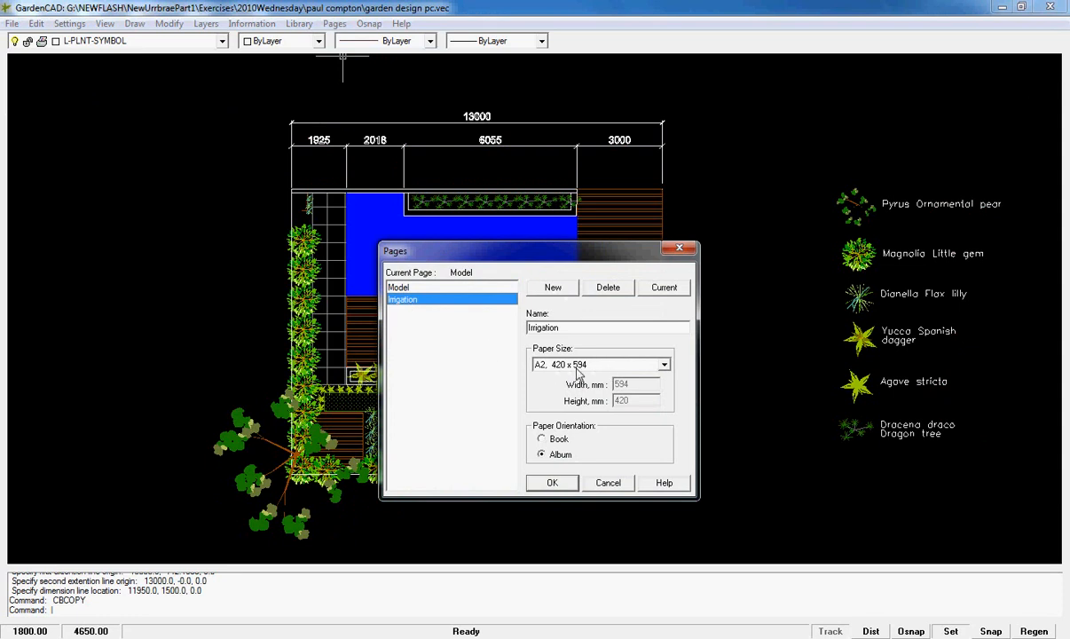
{"action": "left_click", "coordinate": [552, 290]}
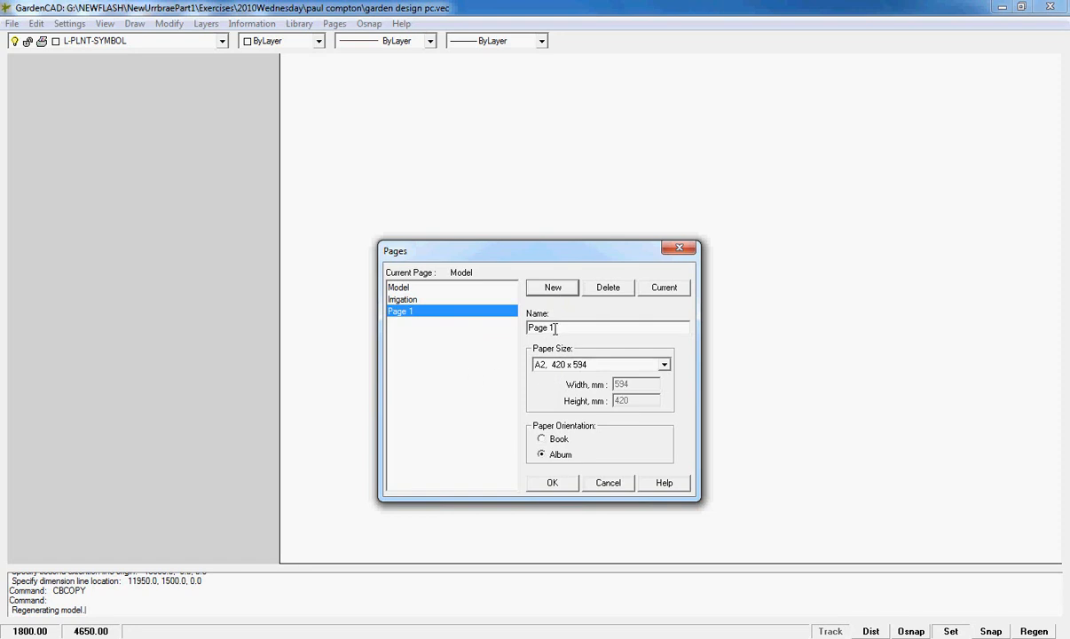
{"action": "left_click", "coordinate": [557, 329]}
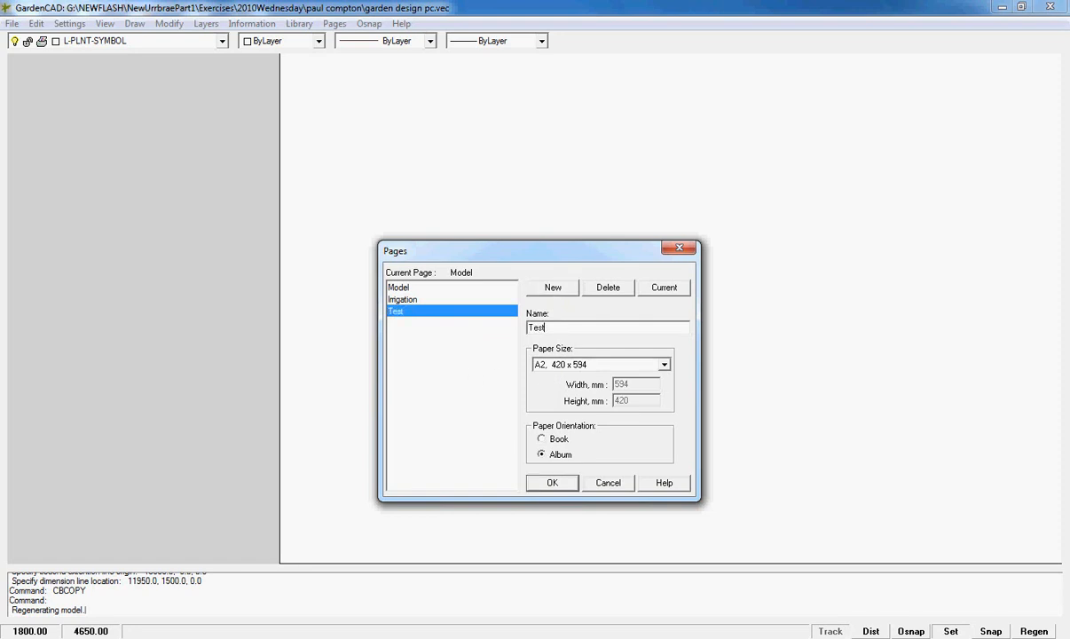
{"action": "type", "text": "Test"}
{"action": "left_click", "coordinate": [552, 482]}
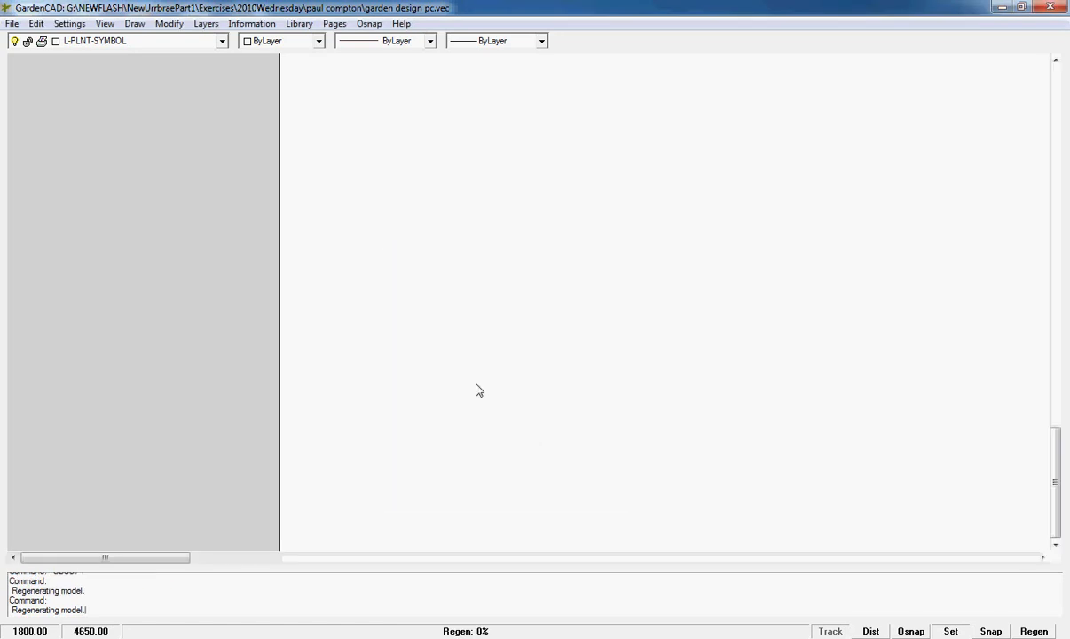
Paste the copied garden plan and plant legend onto the empty Test page
{"action": "right_click", "coordinate": [471, 363]}
{"action": "left_click", "coordinate": [515, 388]}
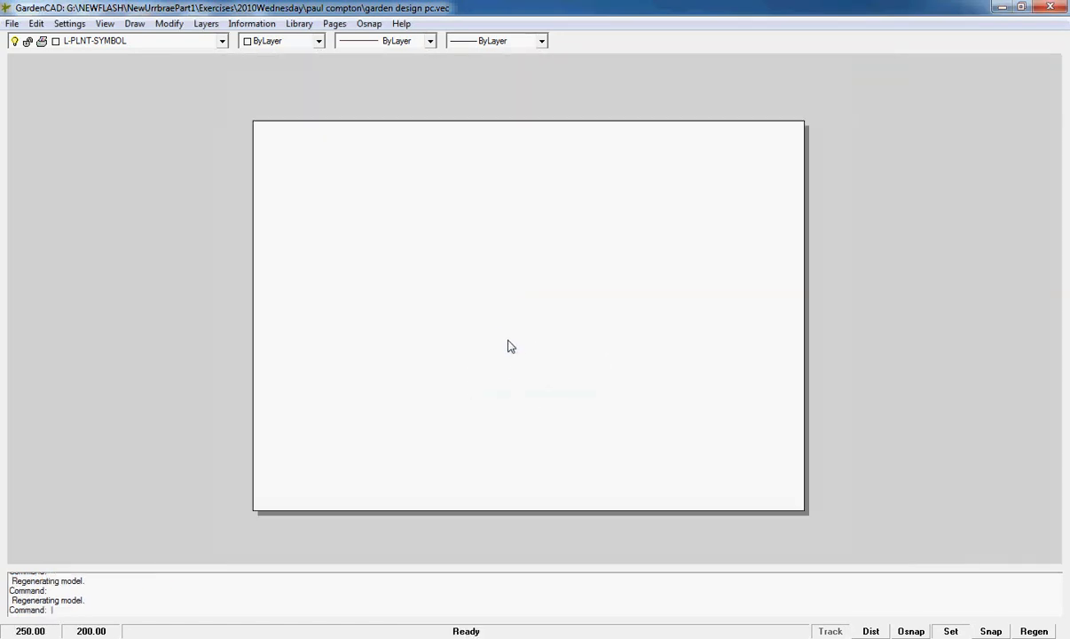
{"action": "scroll", "coordinate": [510, 346], "scroll_direction": "down", "scroll_amount": 2}
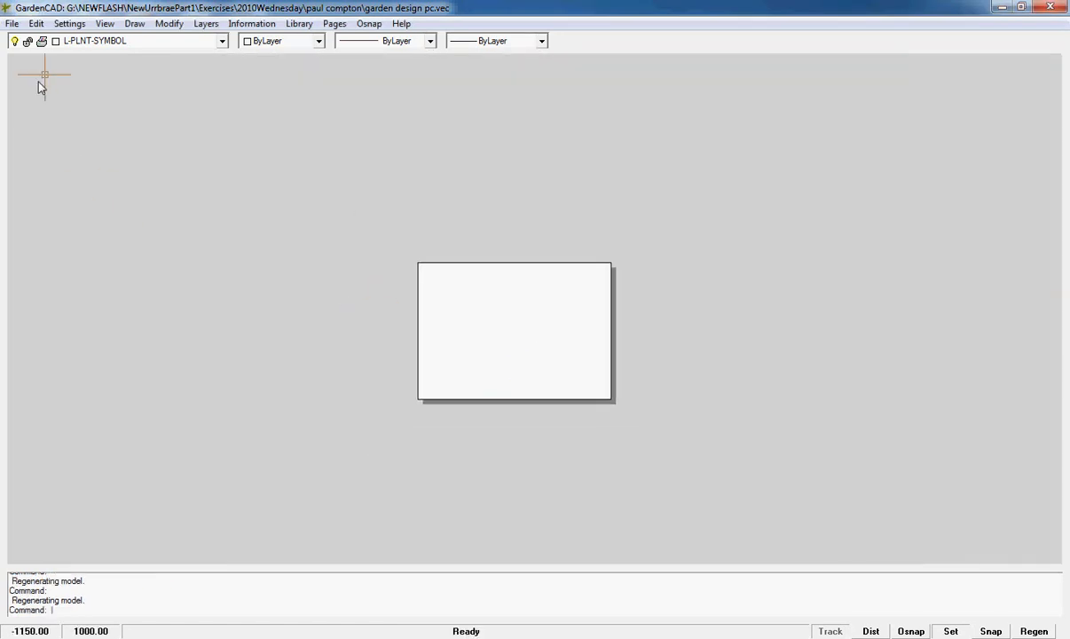
{"action": "left_click", "coordinate": [36, 23]}
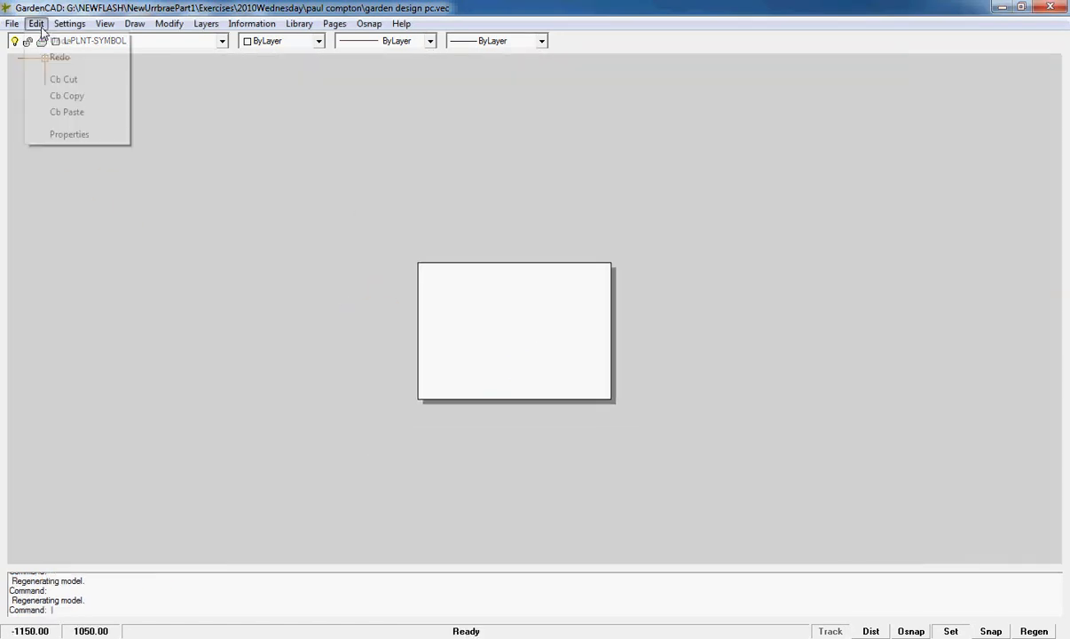
{"action": "left_click", "coordinate": [83, 108]}
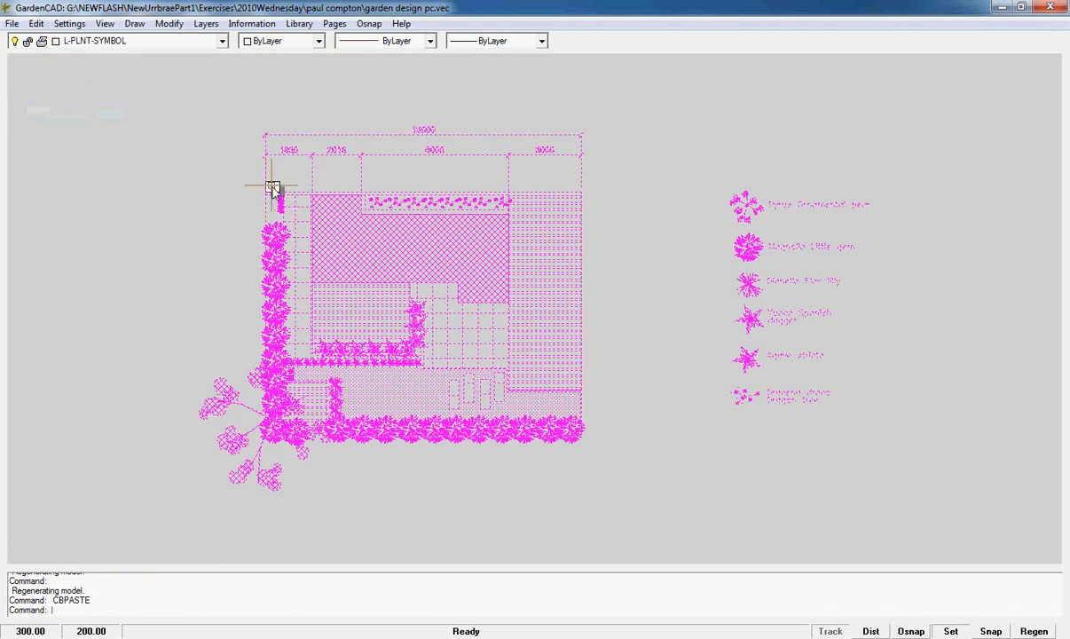
Convert the pasted garden plan and legend into a single block named "ttt"
{"action": "right_click", "coordinate": [486, 356]}
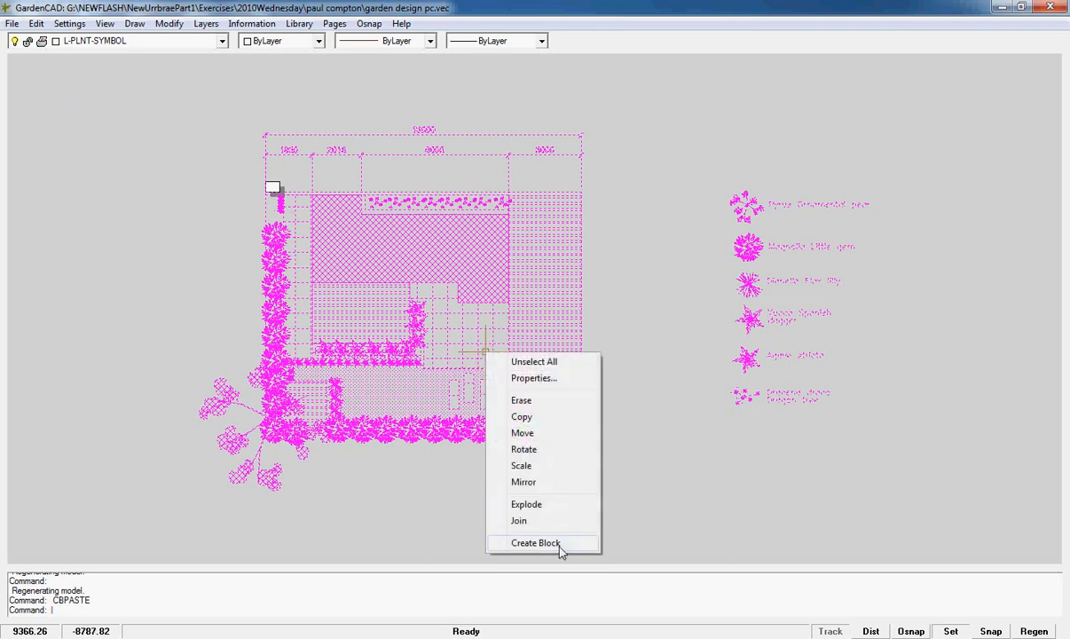
{"action": "left_click", "coordinate": [559, 543]}
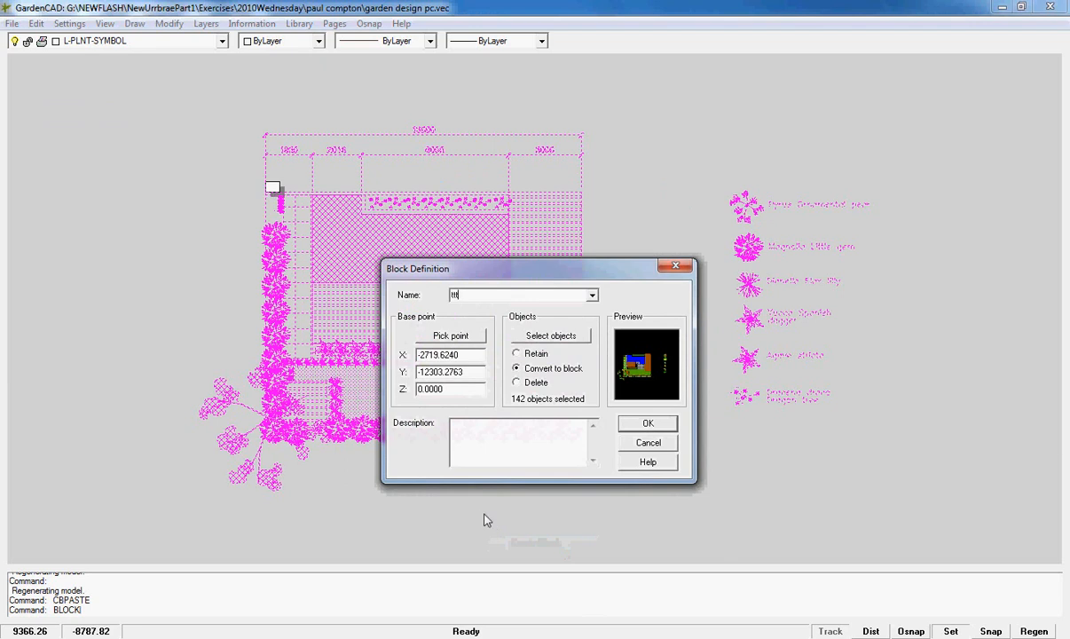
{"action": "left_click", "coordinate": [644, 422]}
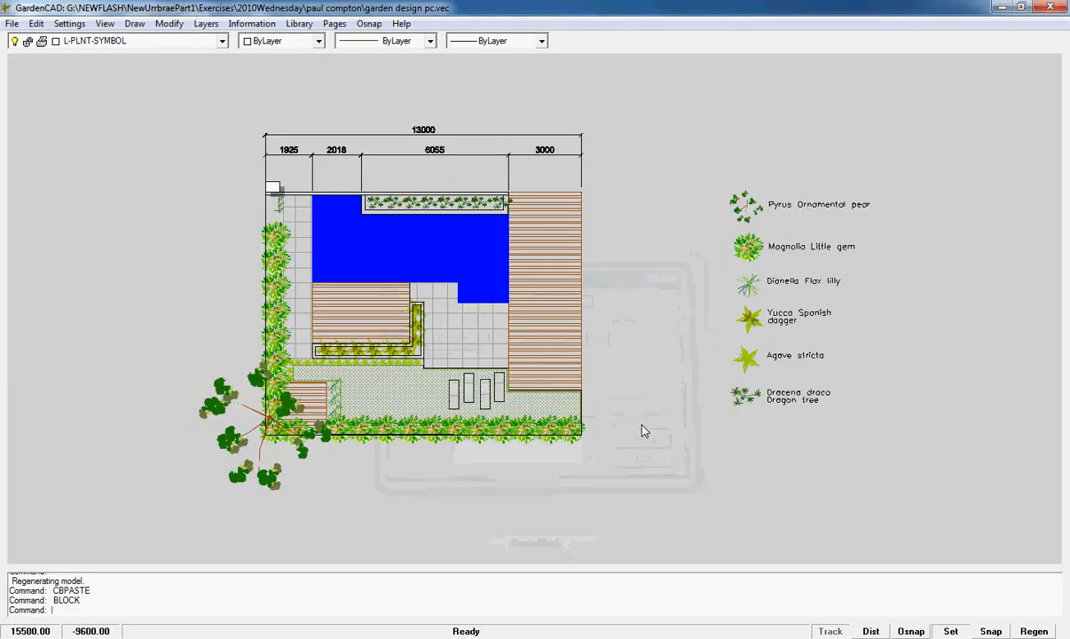
Scale the garden plan block by a factor of 0.01 from a base point near the plan's lower-left corner
{"action": "left_click", "coordinate": [490, 376]}
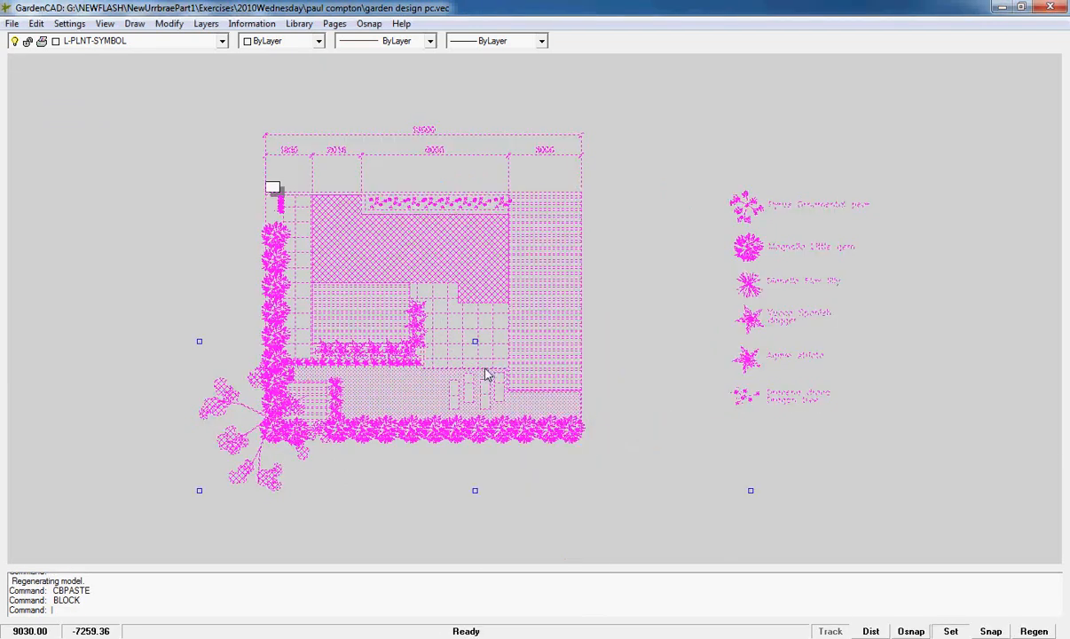
{"action": "right_click", "coordinate": [486, 370]}
{"action": "left_click", "coordinate": [523, 481]}
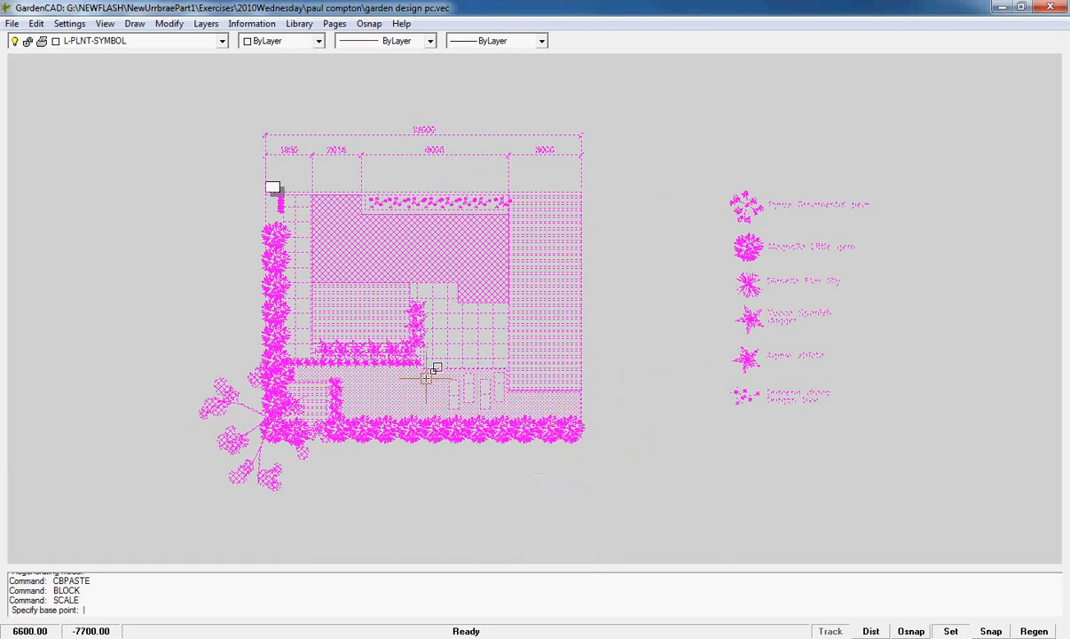
{"action": "left_click", "coordinate": [289, 436]}
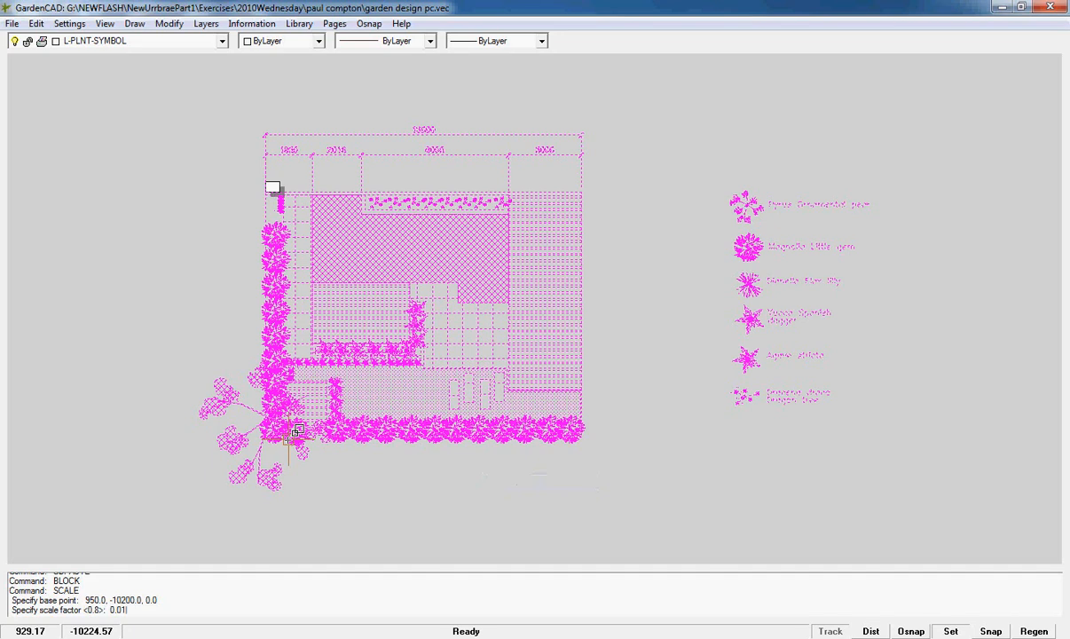
{"action": "type", "text": "0.01"}
{"action": "key", "text": "Return"}
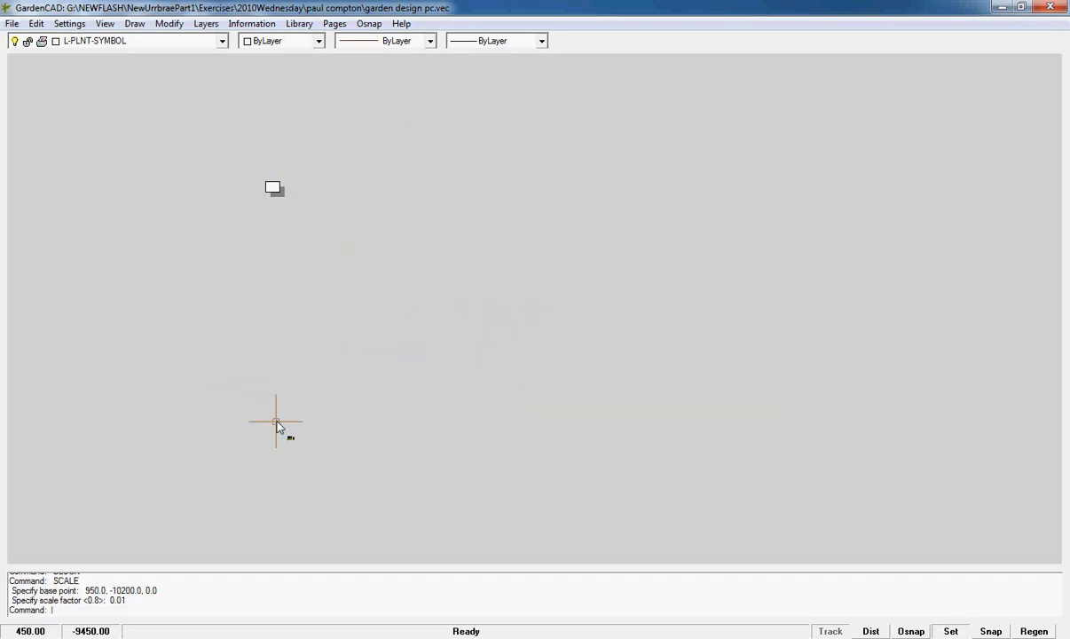
Move the scaled garden plan block from below the page up onto the A2 sheet
{"action": "scroll", "coordinate": [282, 454], "scroll_direction": "up", "scroll_amount": 1}
{"action": "scroll", "coordinate": [282, 453], "scroll_direction": "up", "scroll_amount": 4}
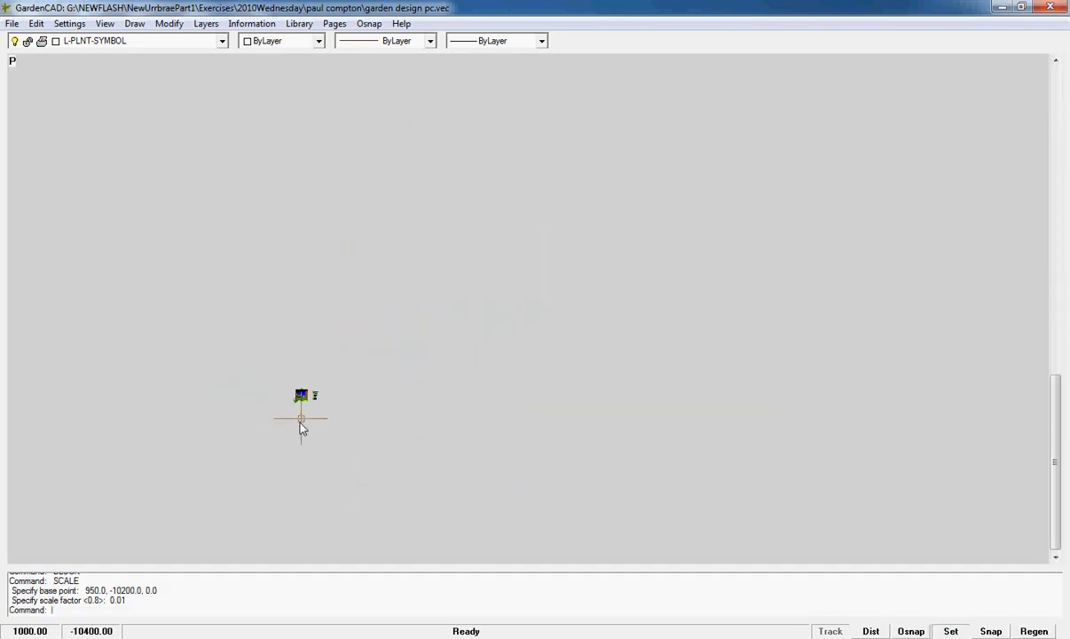
{"action": "scroll", "coordinate": [319, 404], "scroll_direction": "down", "scroll_amount": 2}
{"action": "scroll", "coordinate": [321, 412], "scroll_direction": "down", "scroll_amount": 2}
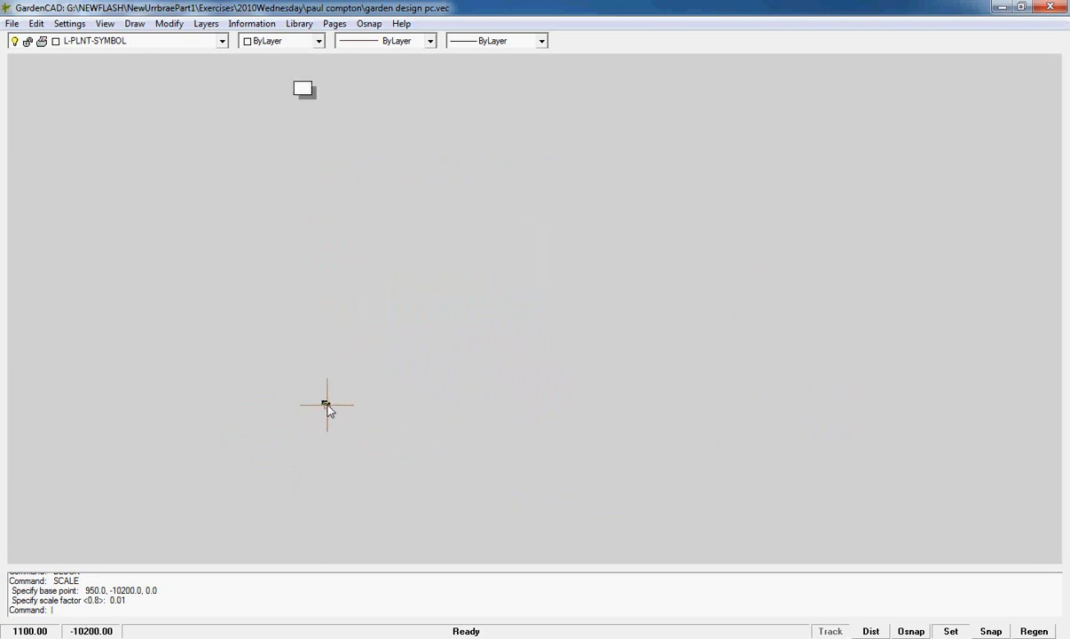
{"action": "left_click", "coordinate": [326, 404]}
{"action": "right_click", "coordinate": [338, 410]}
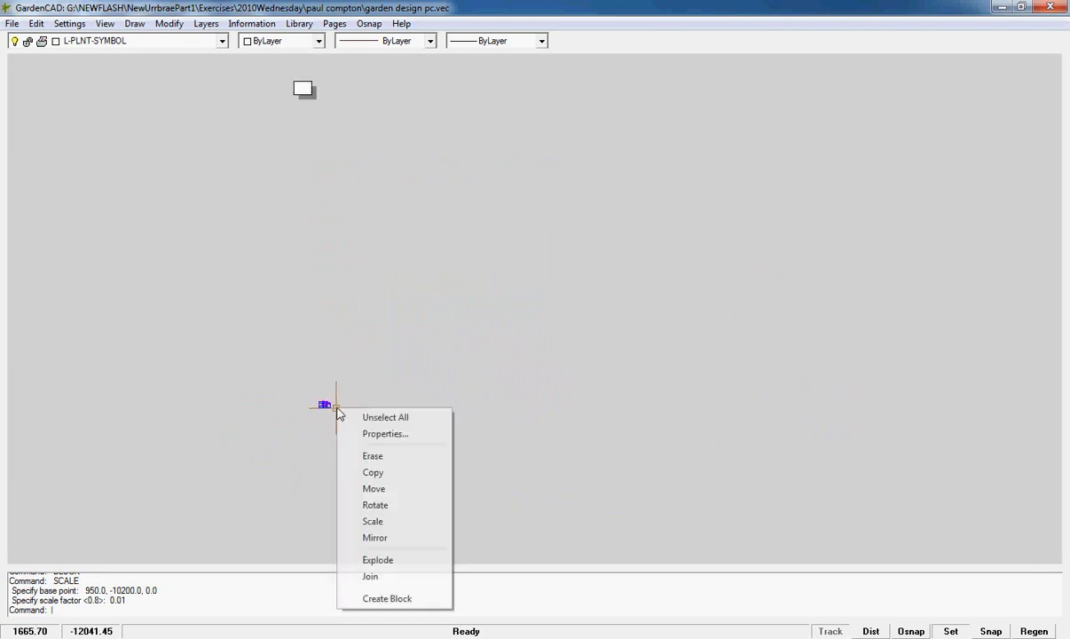
{"action": "left_click", "coordinate": [375, 489]}
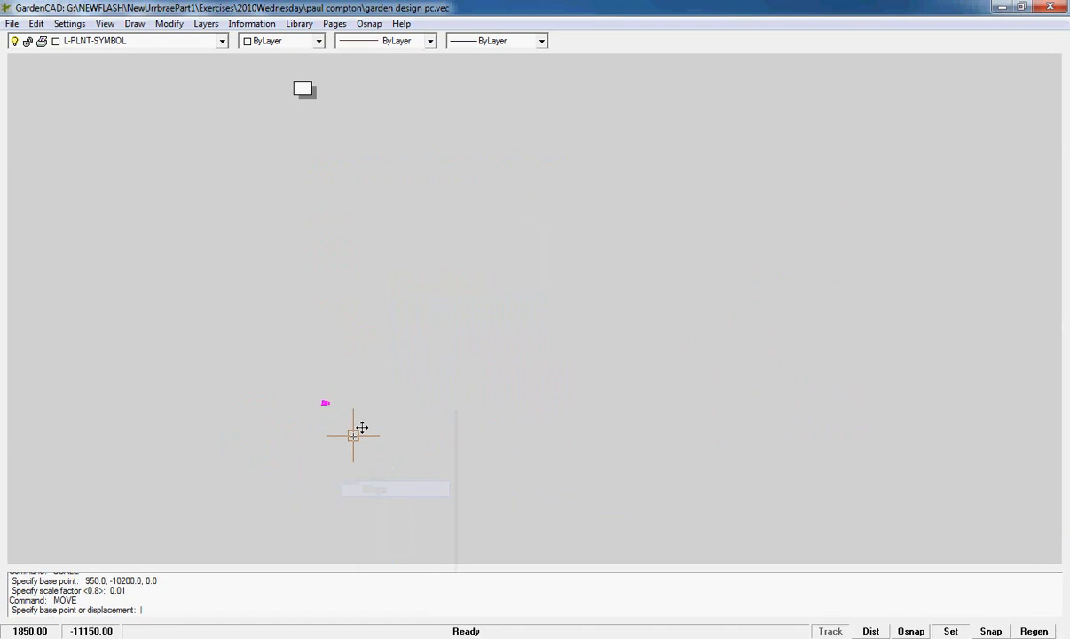
{"action": "left_click", "coordinate": [326, 400]}
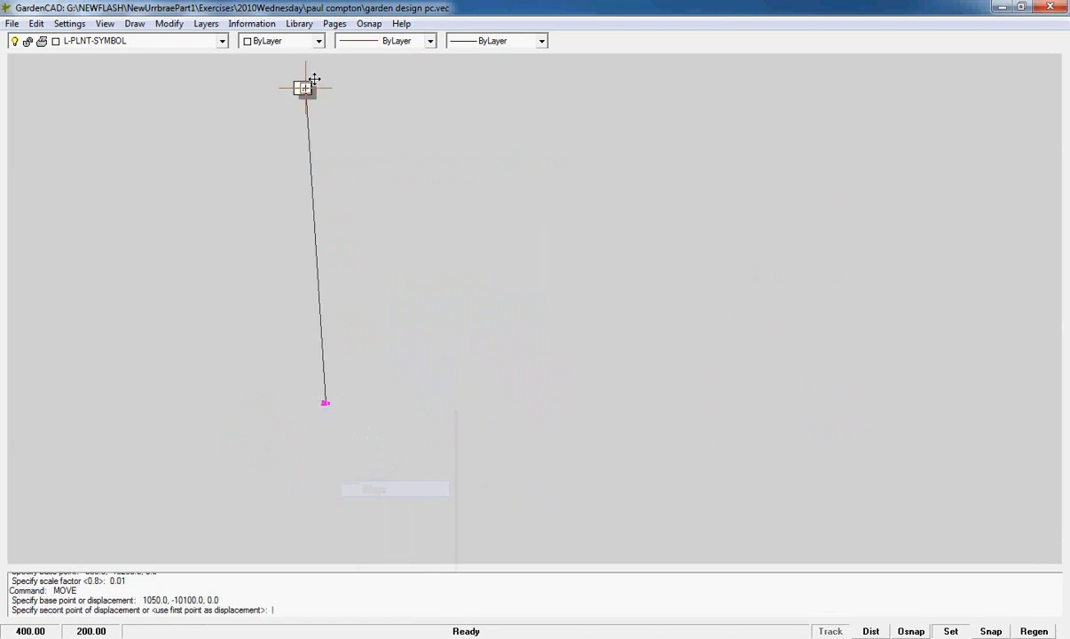
{"action": "left_click", "coordinate": [479, 218]}
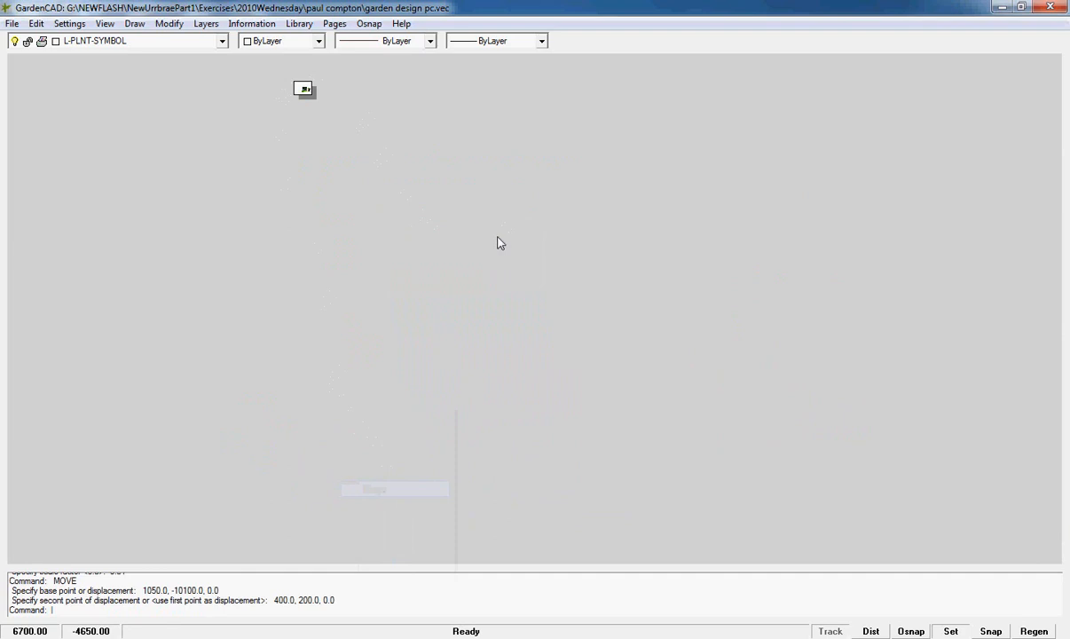
Scale the garden plan block by a factor of 2 from a base point at the plan's lower-left corner
{"action": "right_click", "coordinate": [458, 248]}
{"action": "left_click", "coordinate": [493, 279]}
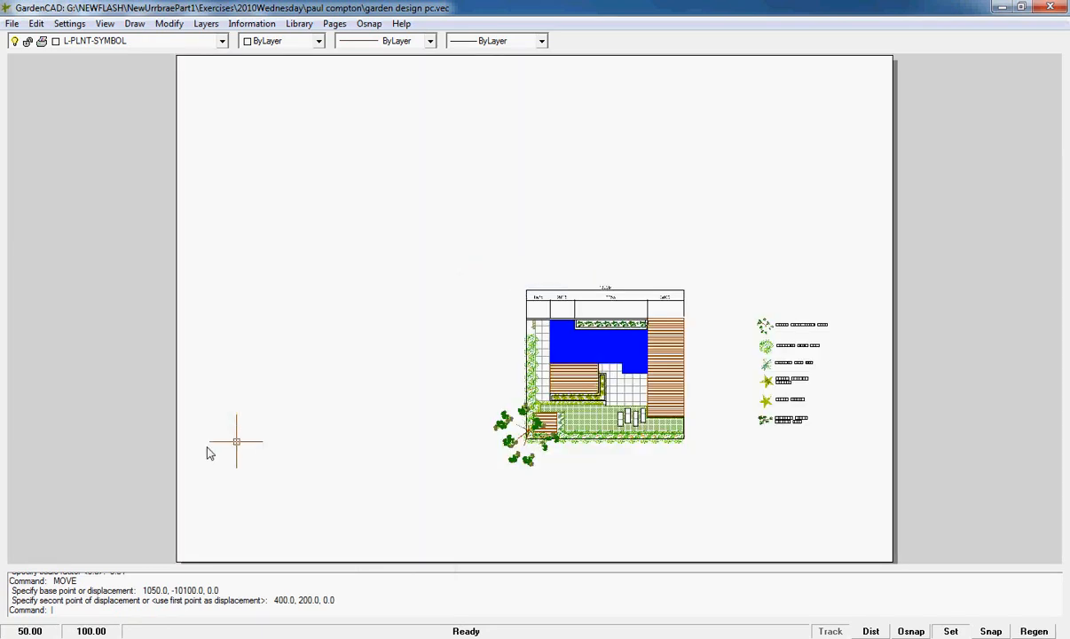
{"action": "left_click", "coordinate": [585, 412]}
{"action": "right_click", "coordinate": [585, 413]}
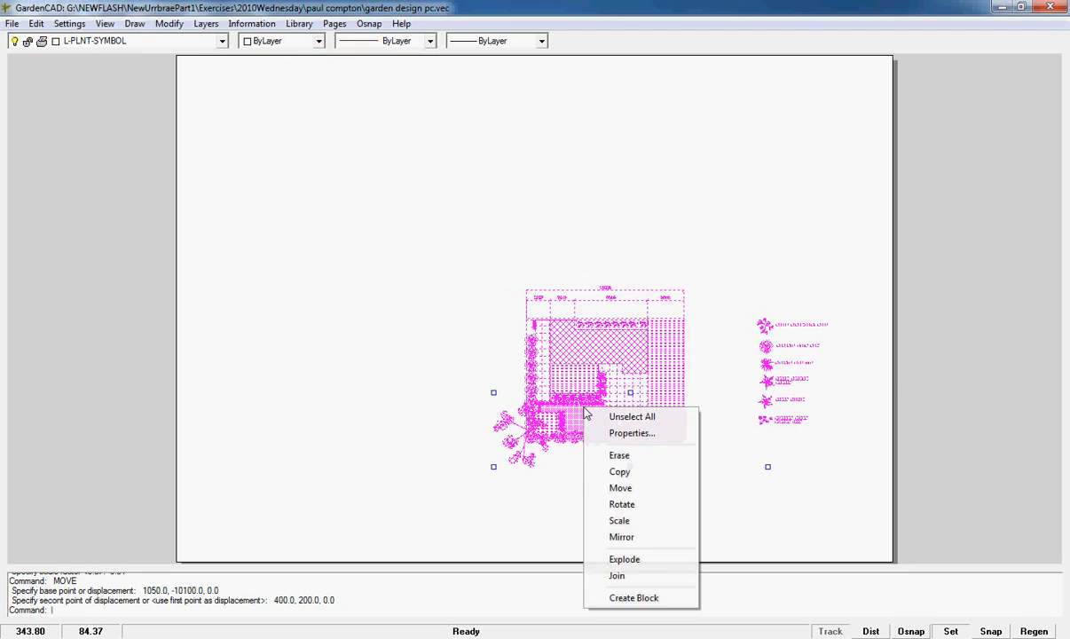
{"action": "left_click", "coordinate": [617, 515]}
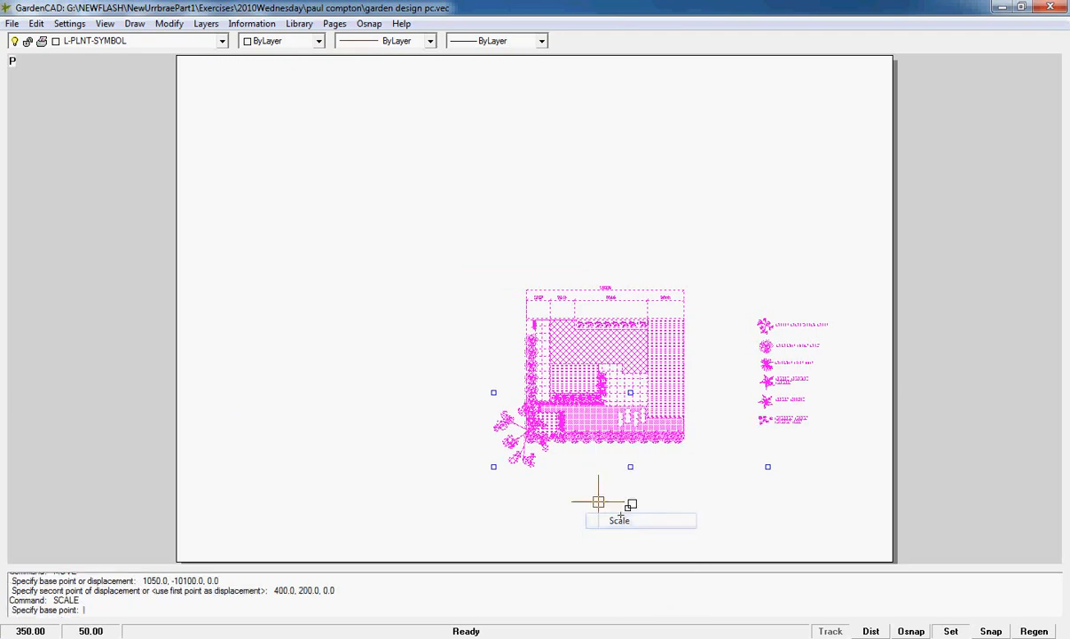
{"action": "left_click", "coordinate": [527, 439]}
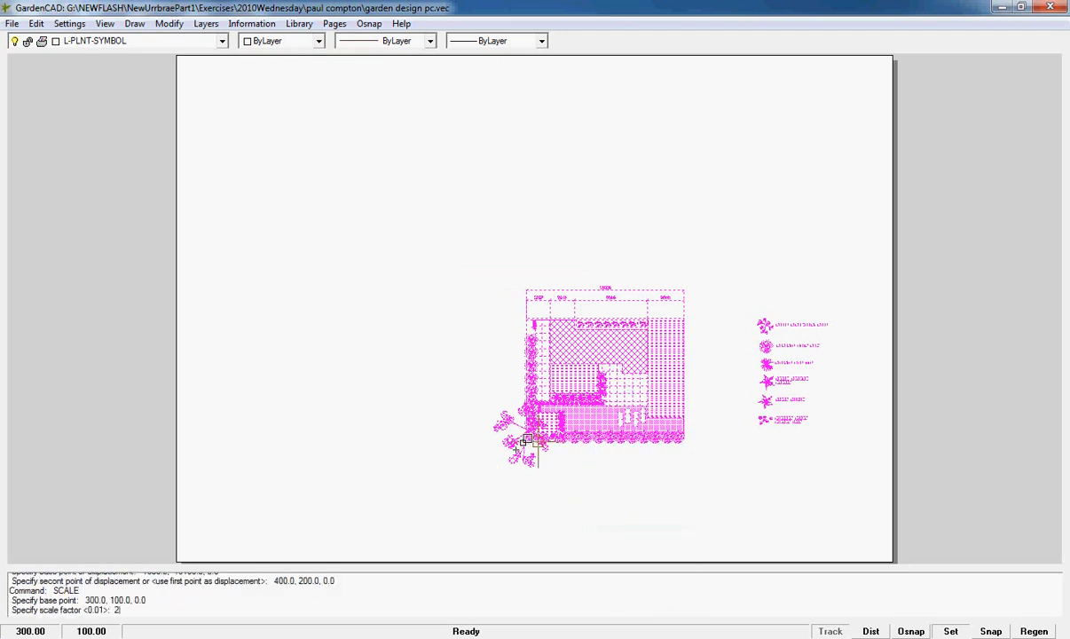
{"action": "type", "text": "2"}
{"action": "key", "text": "Return"}
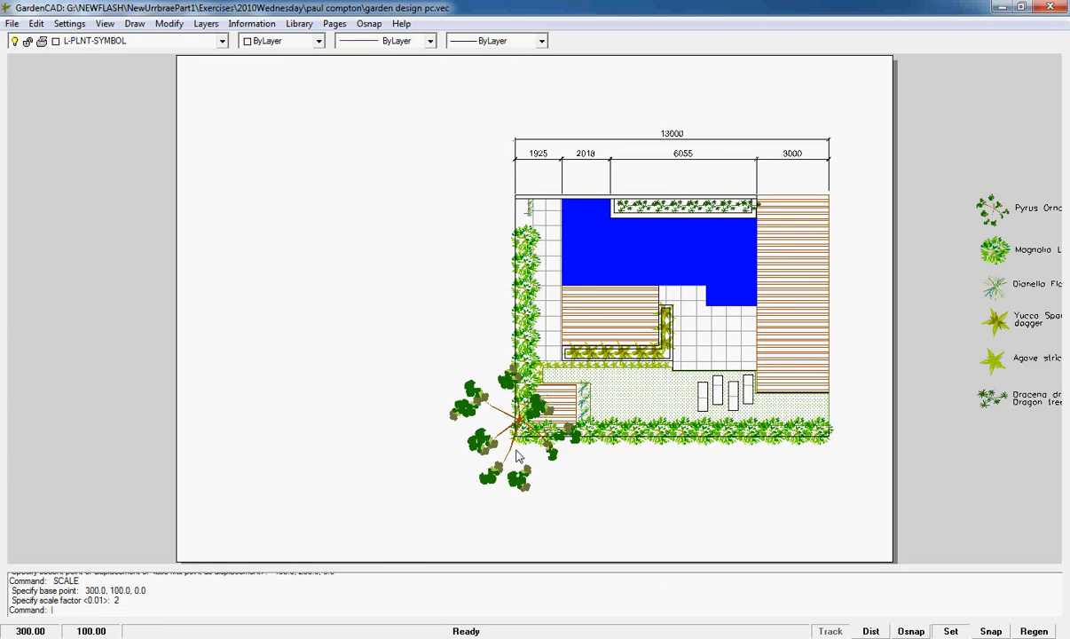
Move the garden plan block 250 units left so the plan and plant legend sit on the sheet
{"action": "key", "text": "ctrl+a"}
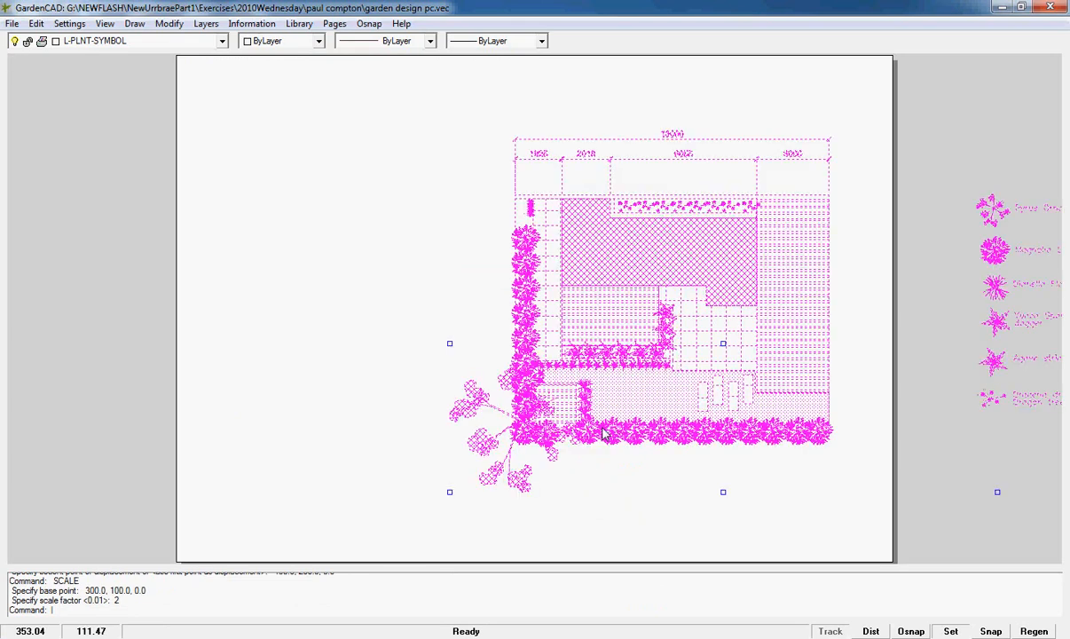
{"action": "right_click", "coordinate": [603, 429]}
{"action": "left_click", "coordinate": [639, 510]}
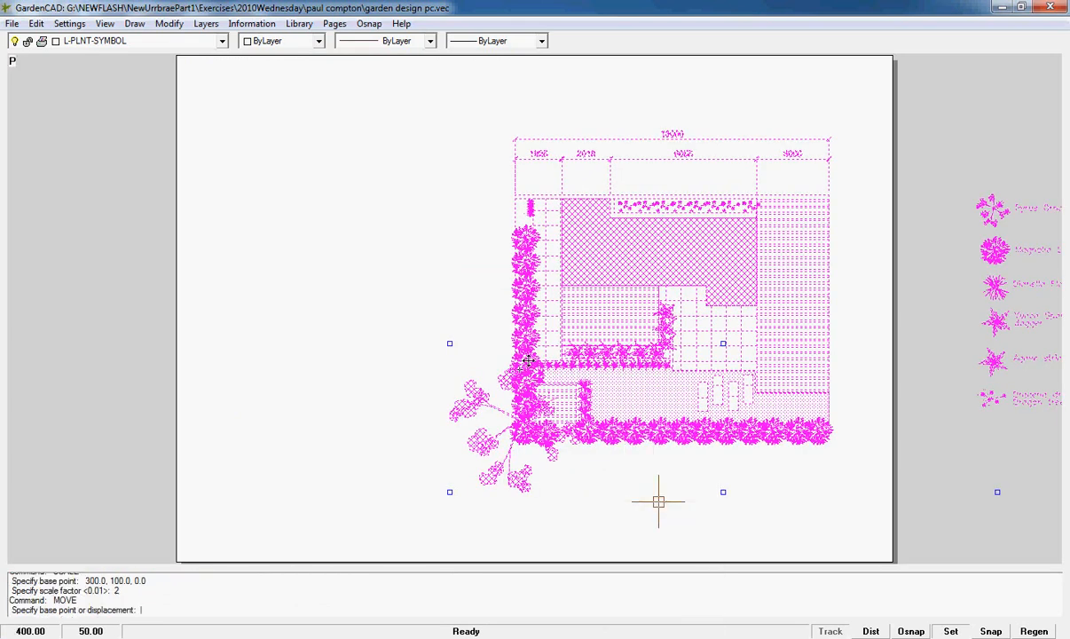
{"action": "left_click", "coordinate": [473, 381]}
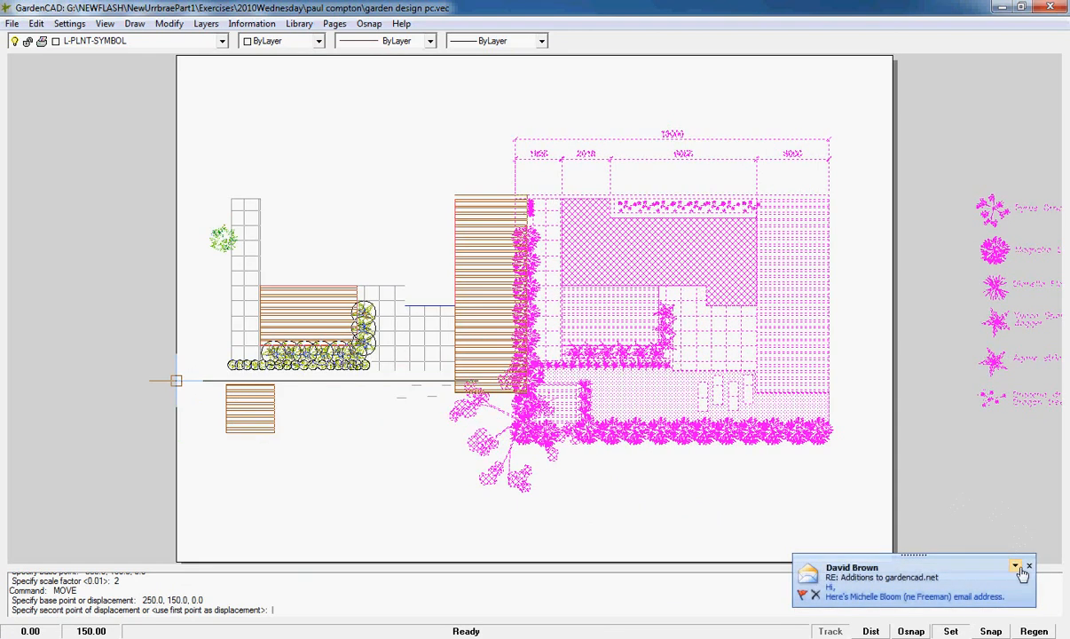
{"action": "left_click", "coordinate": [648, 525]}
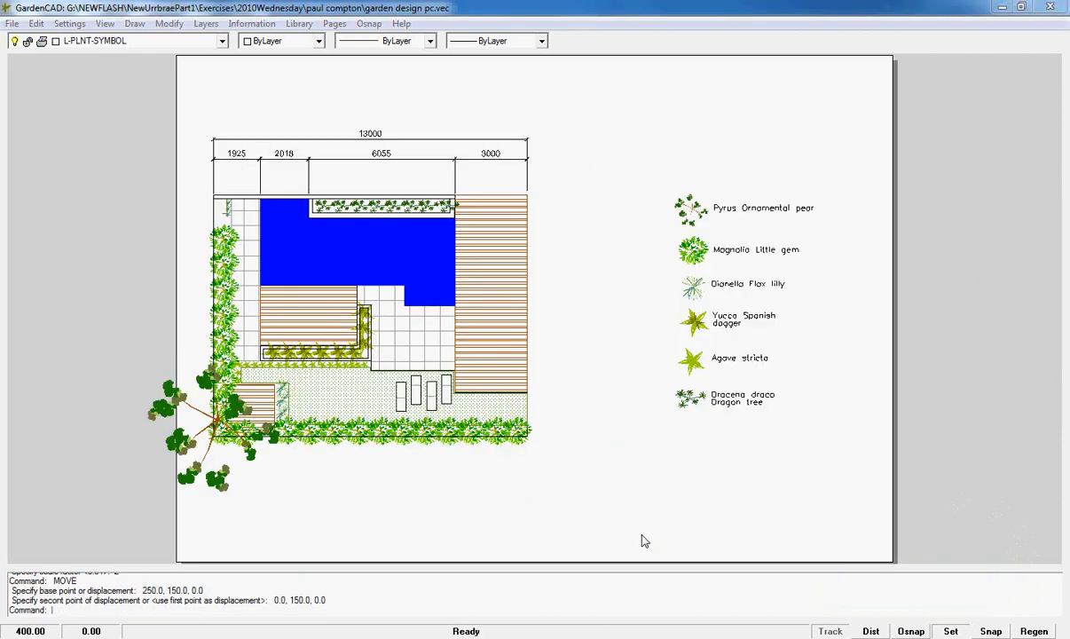
Try to explode the garden plan block into separate objects, and undo the explode
{"action": "left_click", "coordinate": [483, 432]}
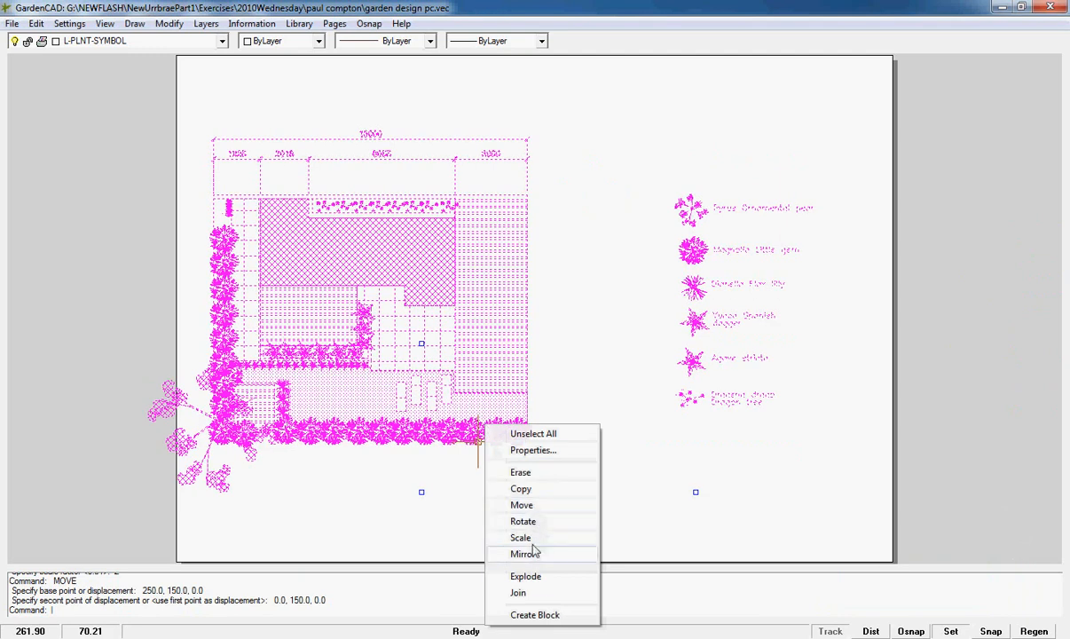
{"action": "left_click", "coordinate": [528, 575]}
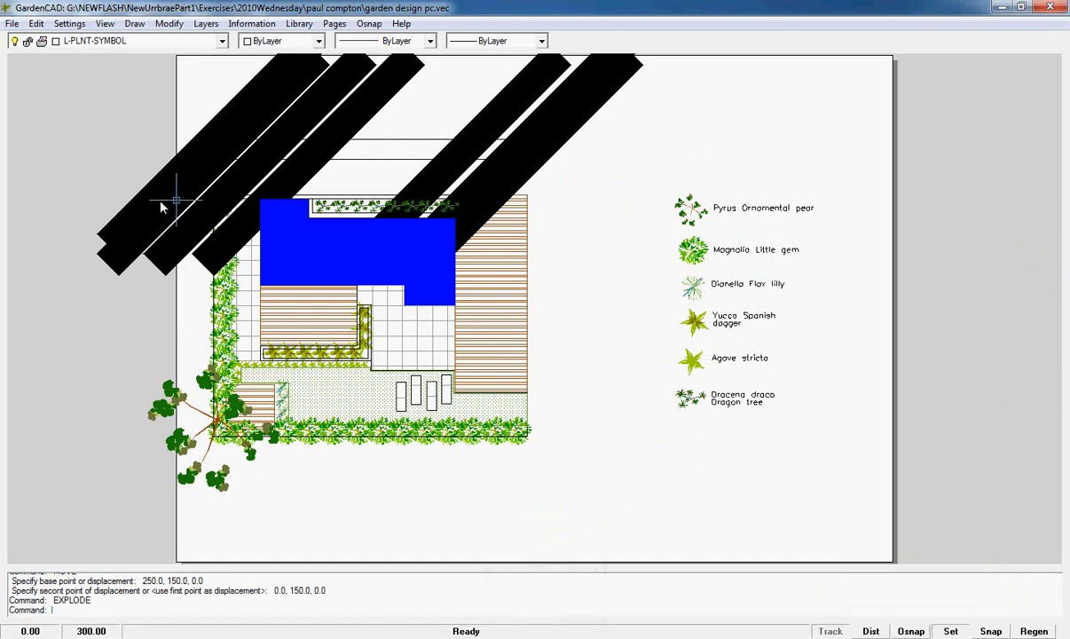
{"action": "left_click", "coordinate": [35, 23]}
{"action": "left_click", "coordinate": [55, 41]}
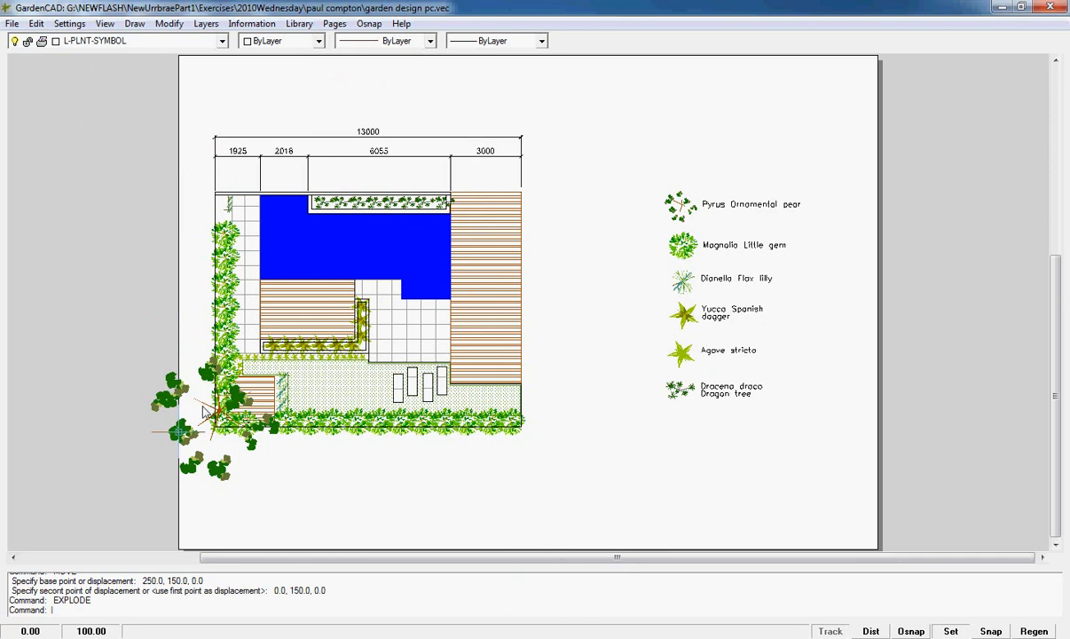
Move the garden plan block 50 units right so the overhanging tree lies within the sheet
{"action": "left_click", "coordinate": [181, 432]}
{"action": "right_click", "coordinate": [181, 432]}
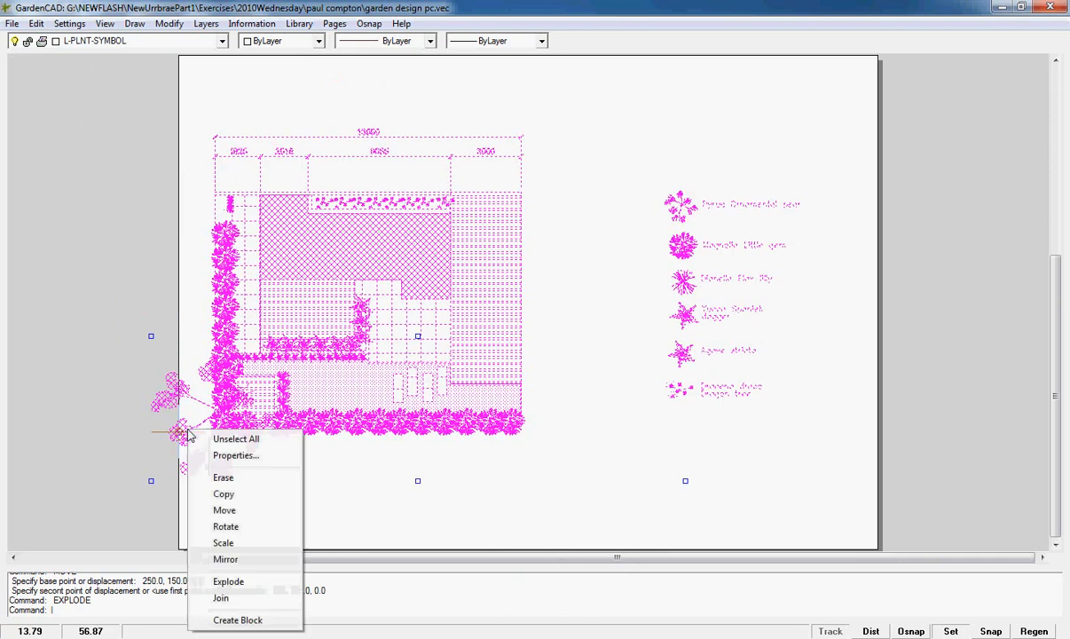
{"action": "left_click", "coordinate": [228, 509]}
{"action": "left_click", "coordinate": [157, 407]}
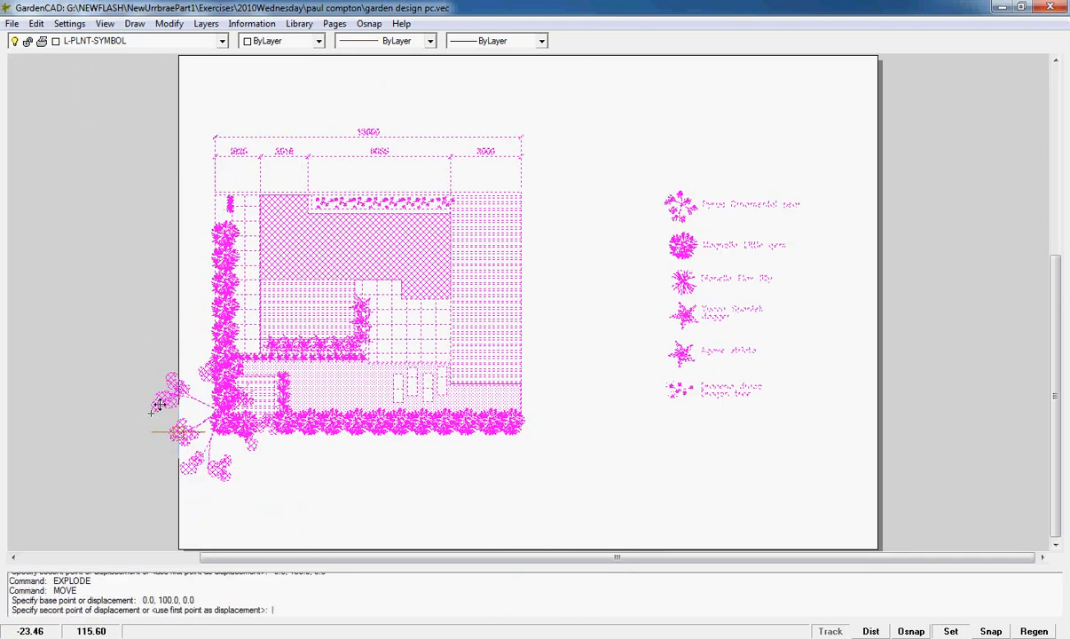
{"action": "key", "text": "Return"}
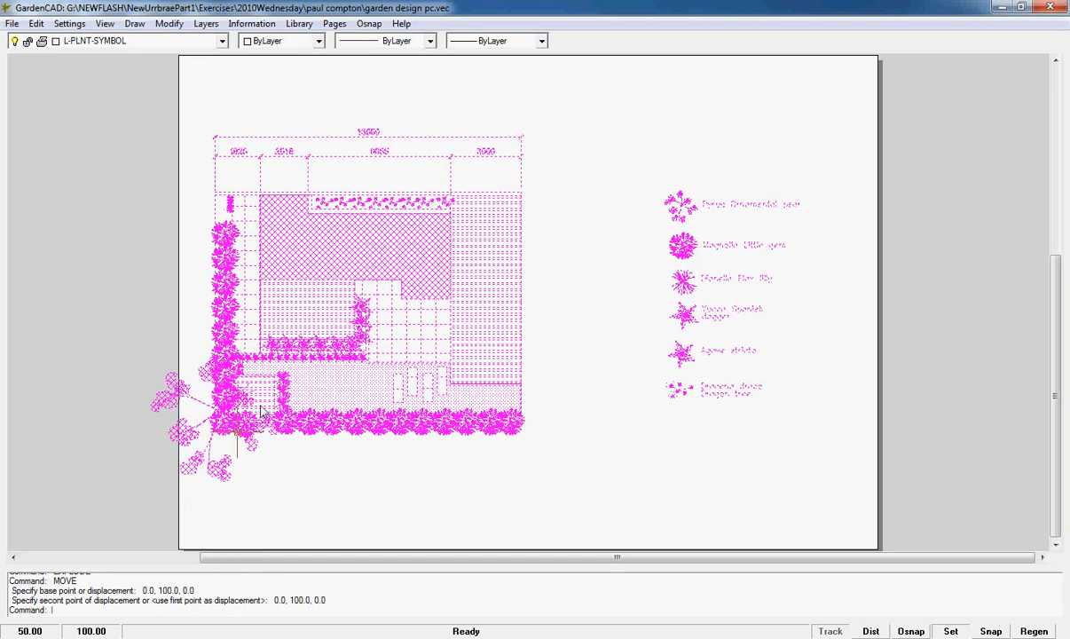
{"action": "right_click", "coordinate": [203, 414]}
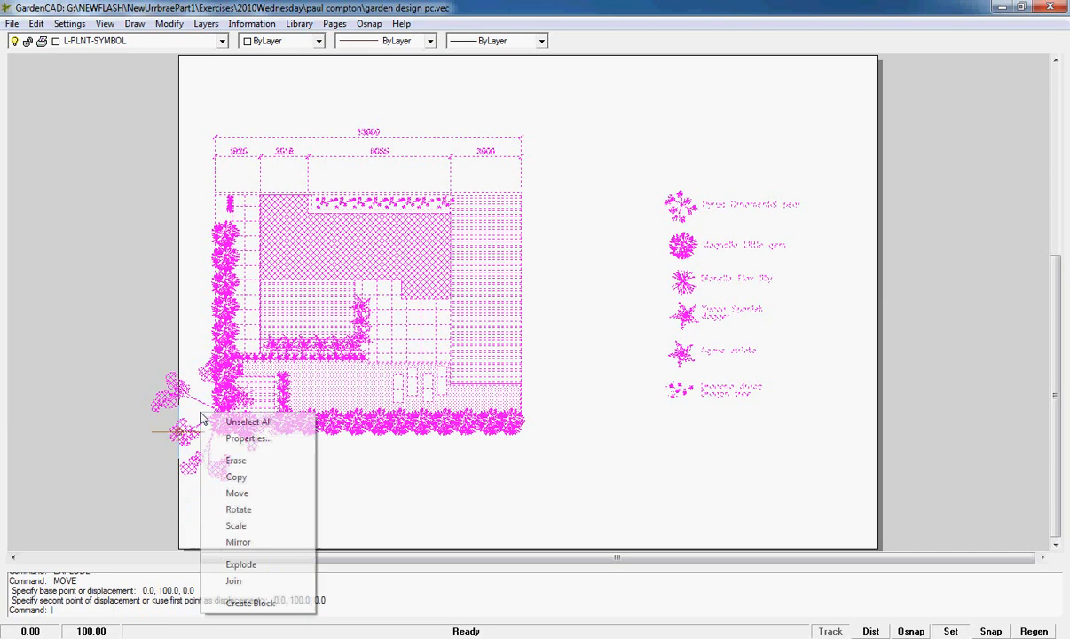
{"action": "left_click", "coordinate": [238, 494]}
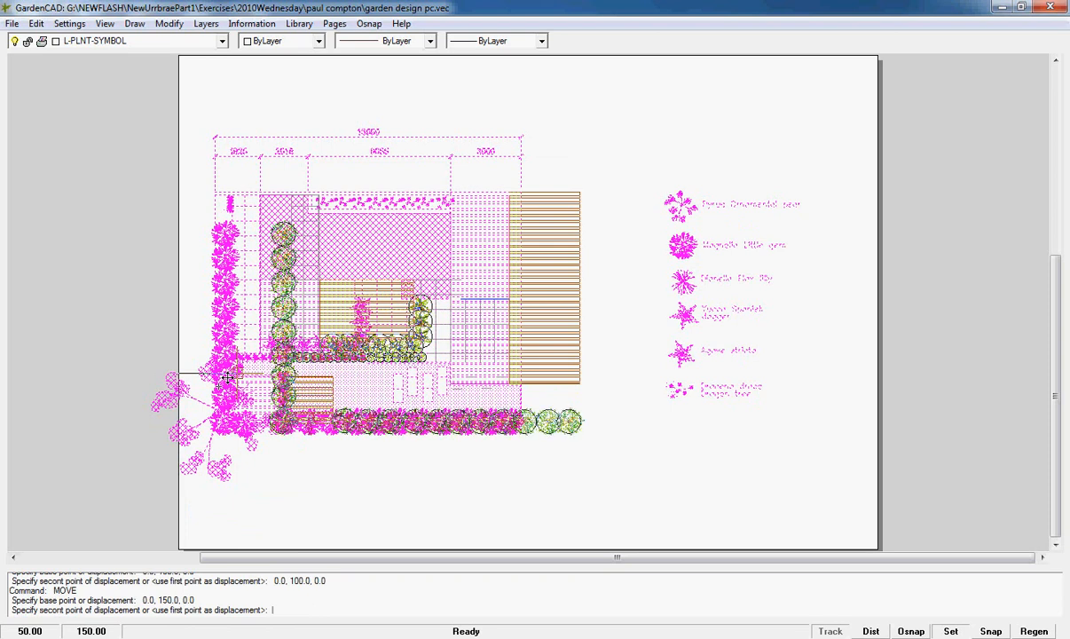
{"action": "left_click", "coordinate": [227, 377]}
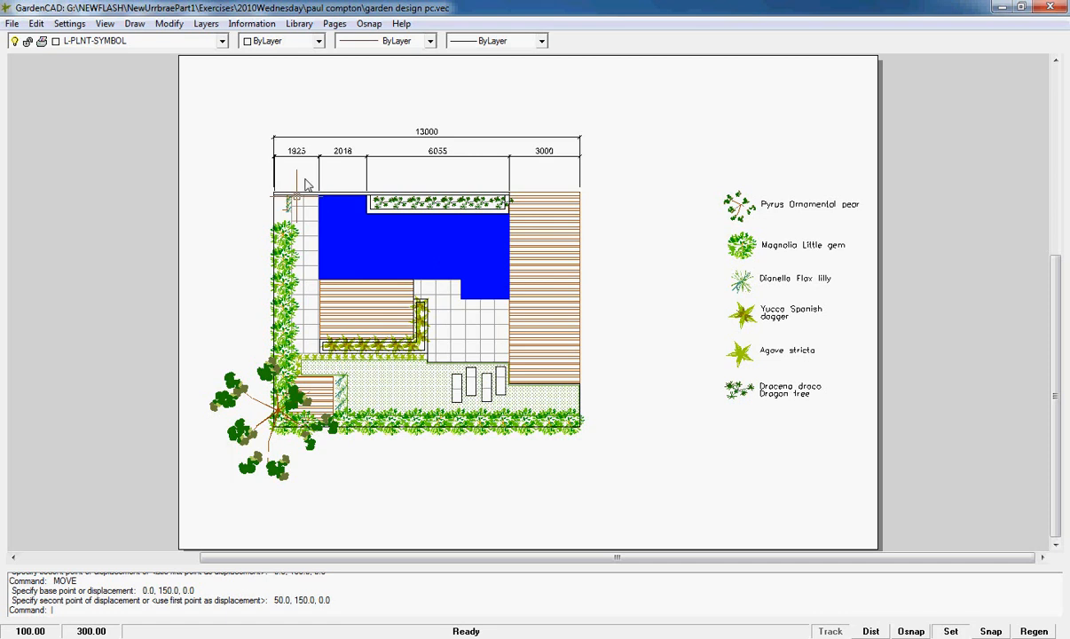
Open the print settings and set the print scale to 1 mm = 1 drawing unit
{"action": "scroll", "coordinate": [304, 185], "scroll_direction": "up", "scroll_amount": 2}
{"action": "scroll", "coordinate": [305, 184], "scroll_direction": "up", "scroll_amount": 1}
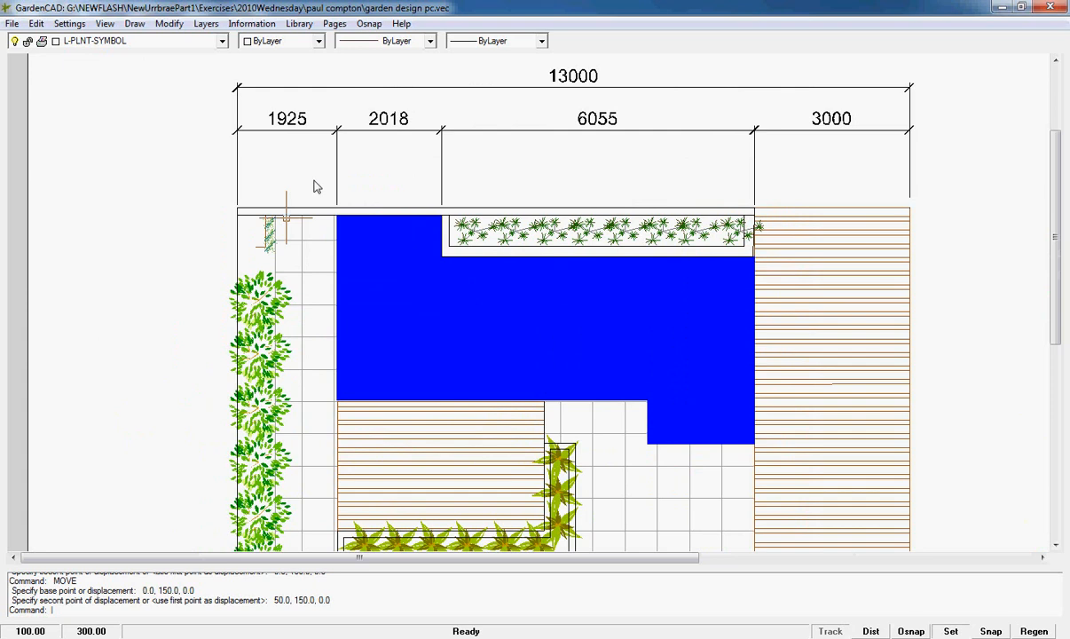
{"action": "left_click", "coordinate": [13, 23]}
{"action": "left_click", "coordinate": [35, 135]}
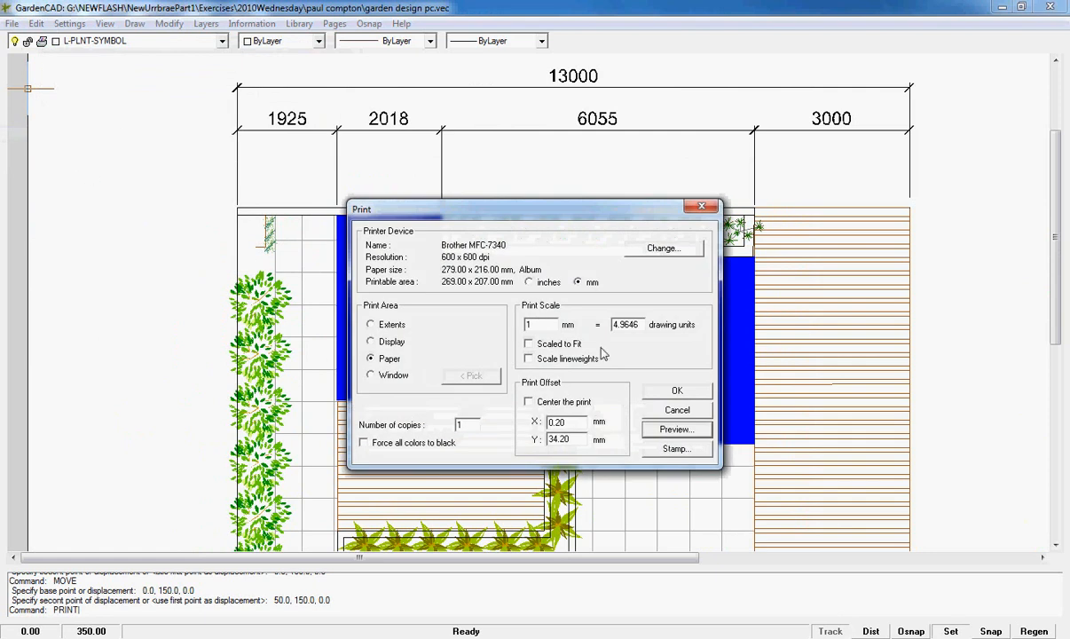
{"action": "left_click_drag", "start_coordinate": [640, 327], "coordinate": [616, 327]}
{"action": "type", "text": "1"}
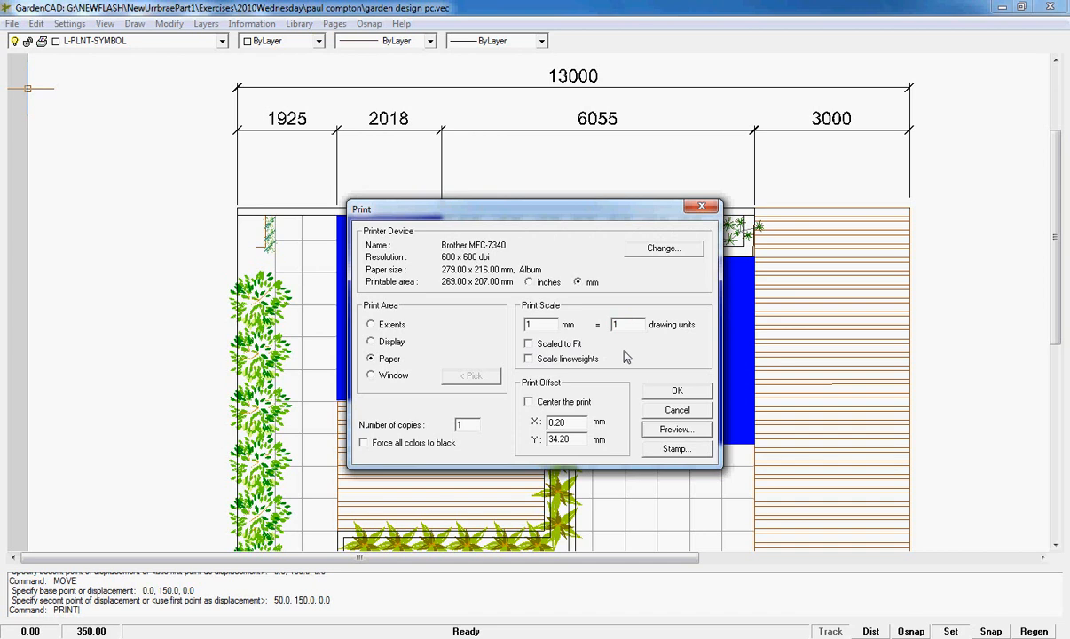
Change the print device to CutePDF Writer with A2 paper size
{"action": "left_click", "coordinate": [673, 247]}
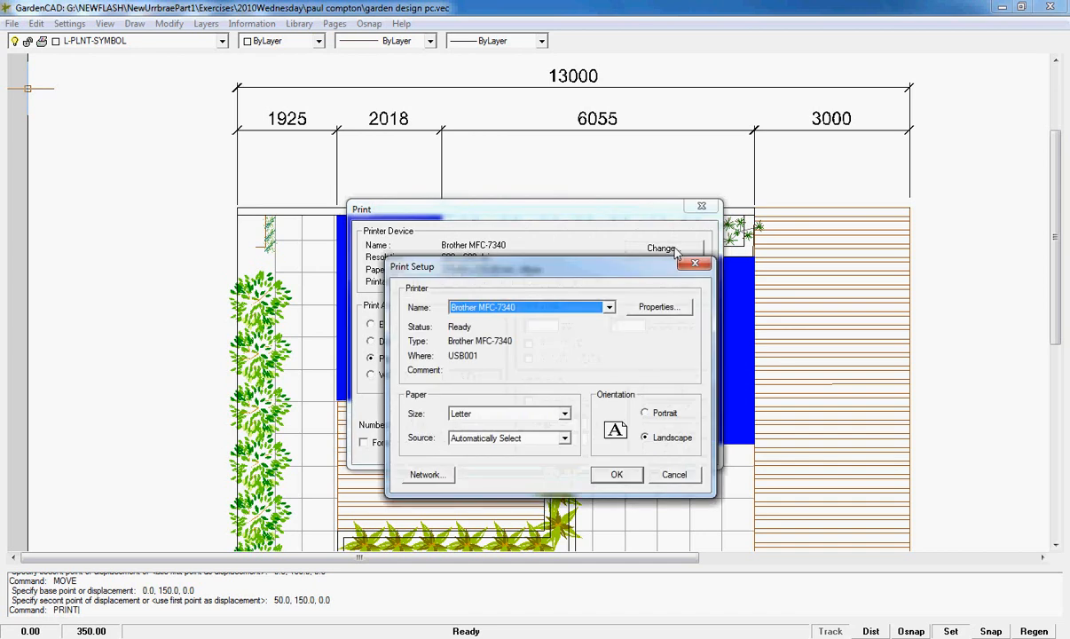
{"action": "left_click", "coordinate": [608, 307]}
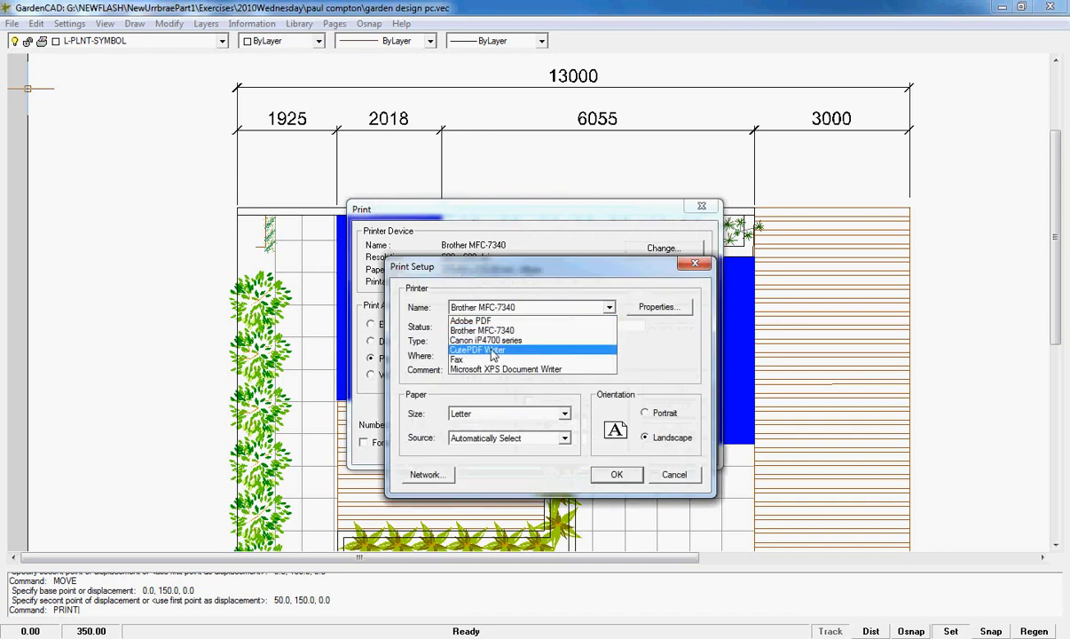
{"action": "left_click", "coordinate": [493, 350]}
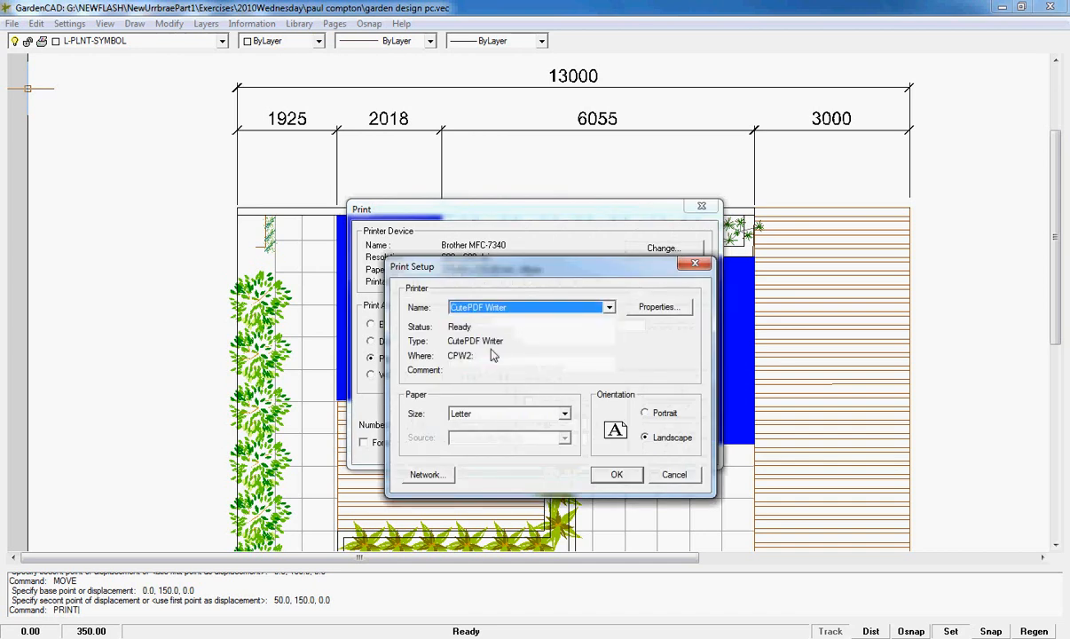
{"action": "left_click", "coordinate": [564, 415]}
{"action": "left_click_drag", "start_coordinate": [566, 510], "coordinate": [577, 466]}
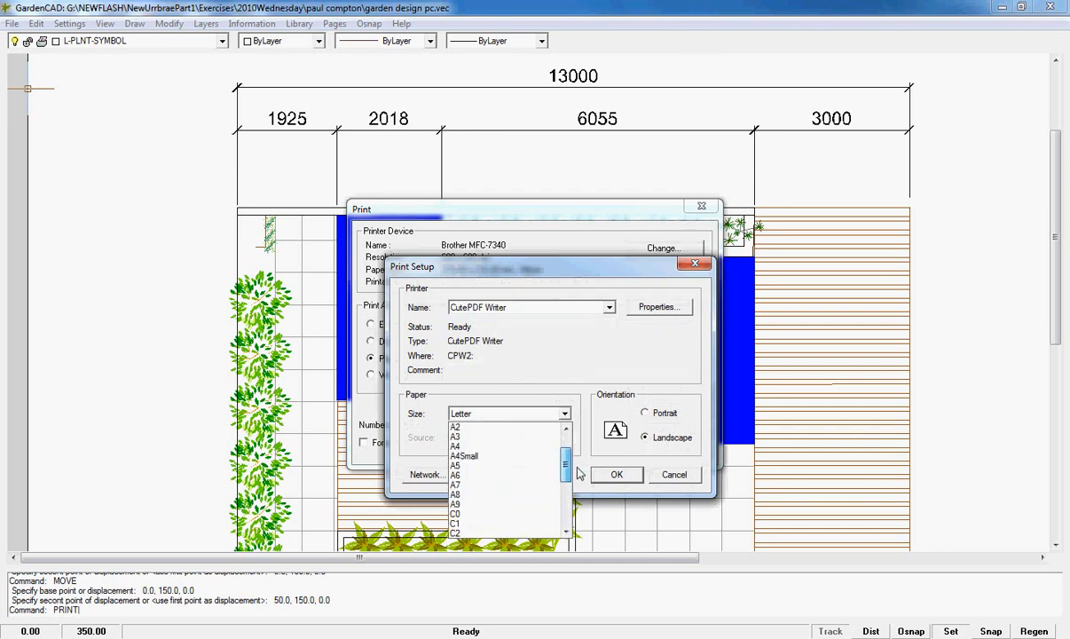
{"action": "left_click", "coordinate": [455, 427]}
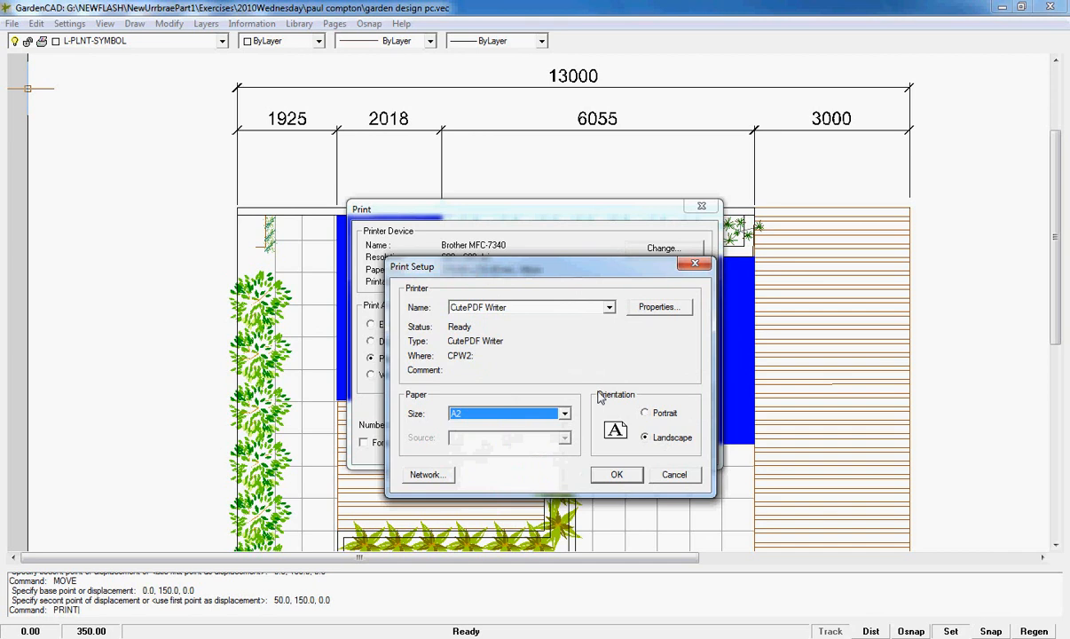
{"action": "left_click", "coordinate": [614, 475]}
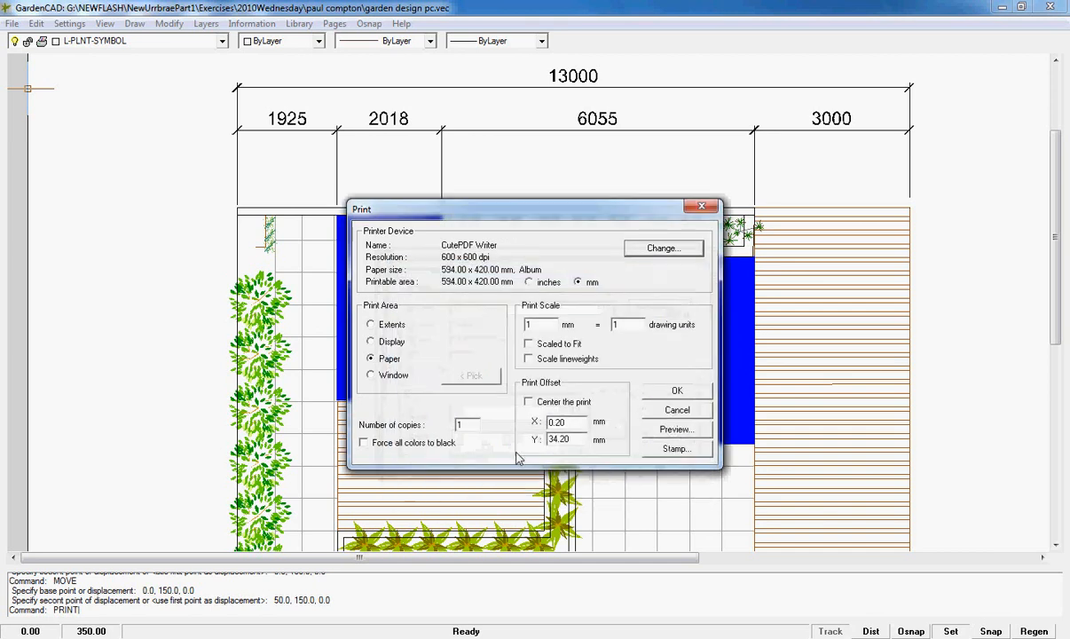
Set the print area to a window just inside the sheet edges, enclosing the whole garden plan and plant legend
{"action": "left_click", "coordinate": [370, 375]}
{"action": "left_click", "coordinate": [472, 375]}
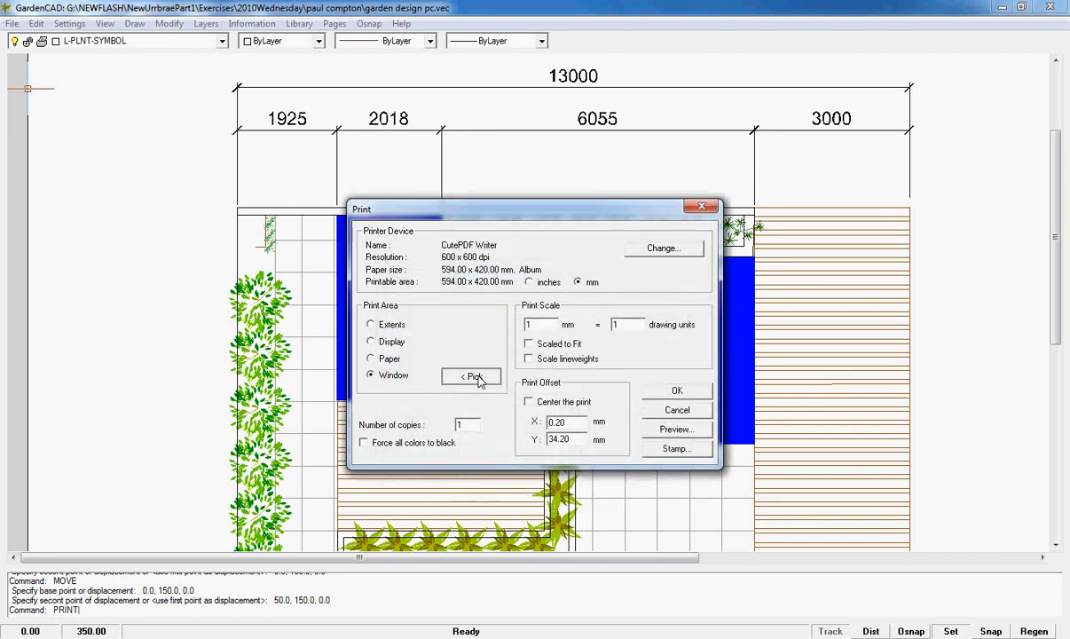
{"action": "scroll", "coordinate": [479, 383], "scroll_direction": "down", "scroll_amount": 4}
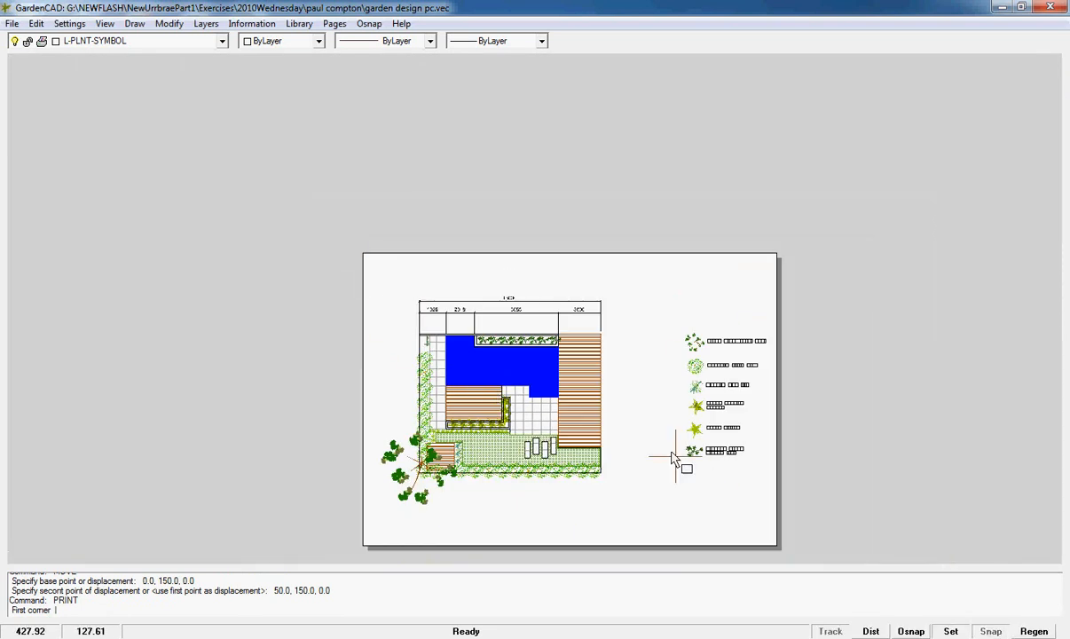
{"action": "left_click", "coordinate": [377, 275]}
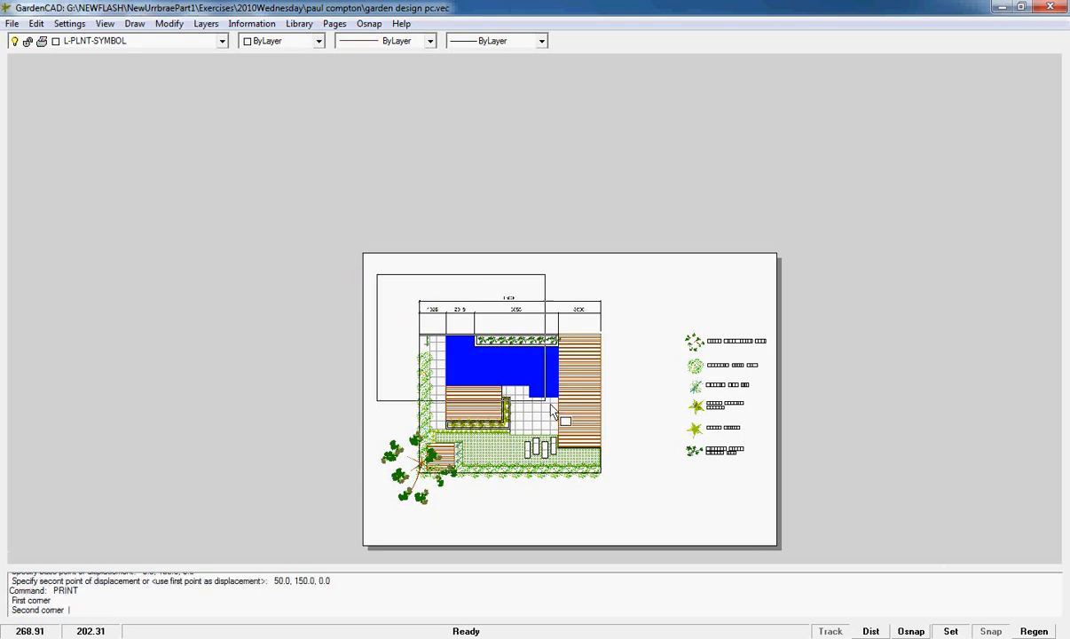
{"action": "left_click", "coordinate": [769, 527]}
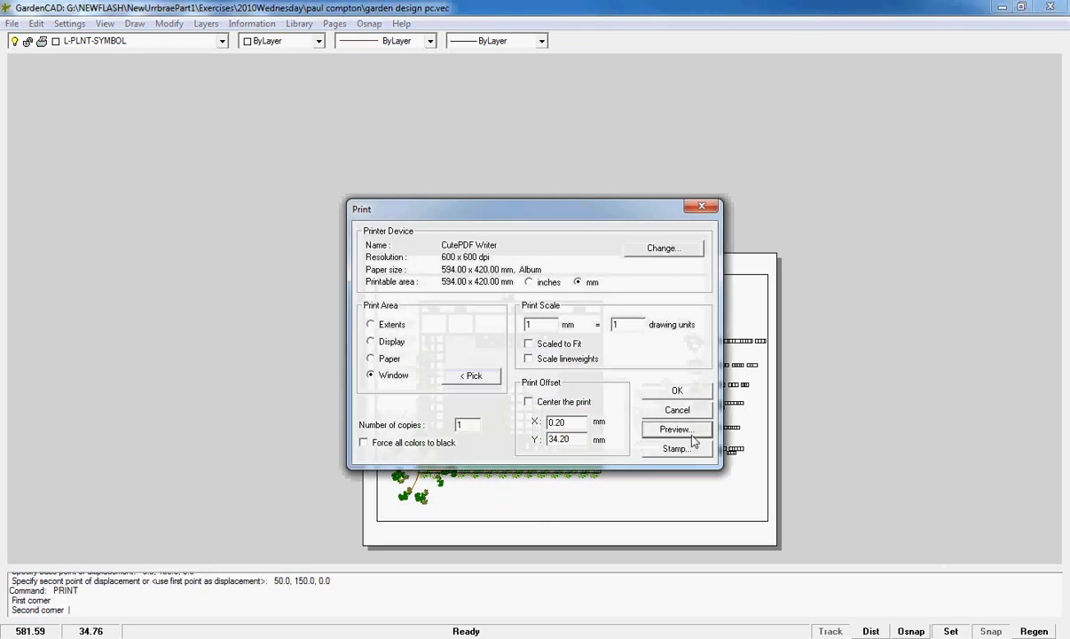
Preview the print and examine the plan's dimension text, planting symbols and plant legend up close
{"action": "left_click", "coordinate": [674, 428]}
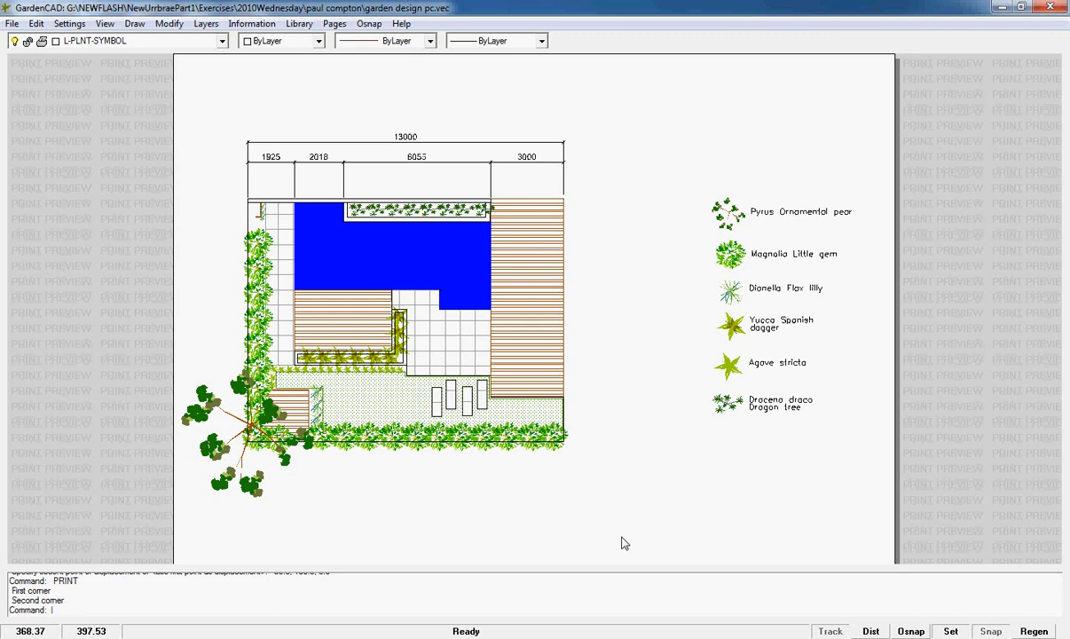
{"action": "scroll", "coordinate": [322, 178], "scroll_direction": "up", "scroll_amount": 1}
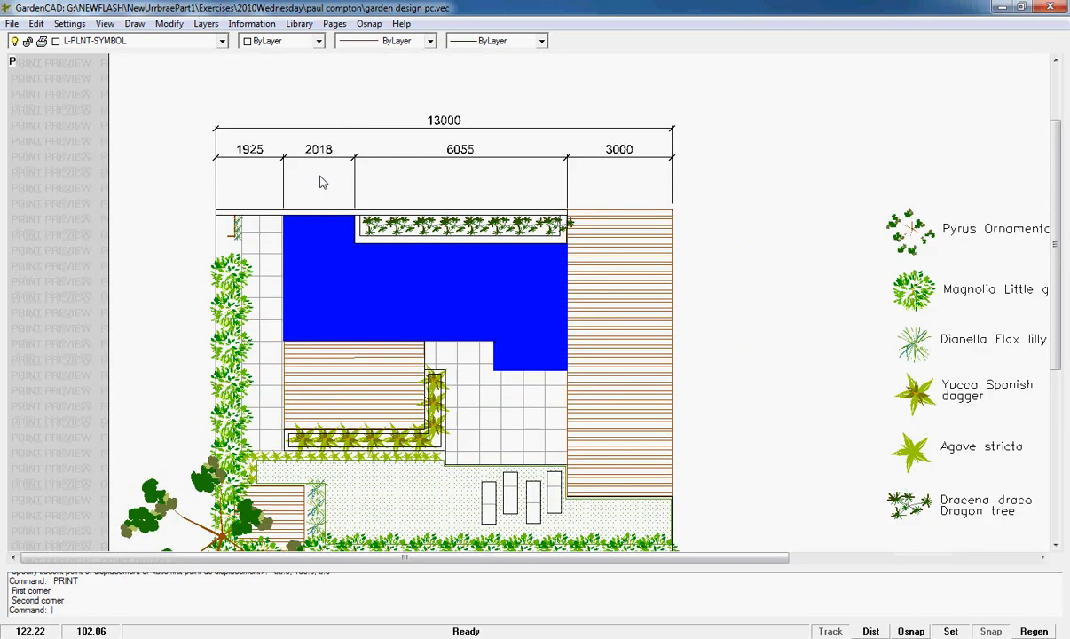
{"action": "scroll", "coordinate": [322, 182], "scroll_direction": "up", "scroll_amount": 1}
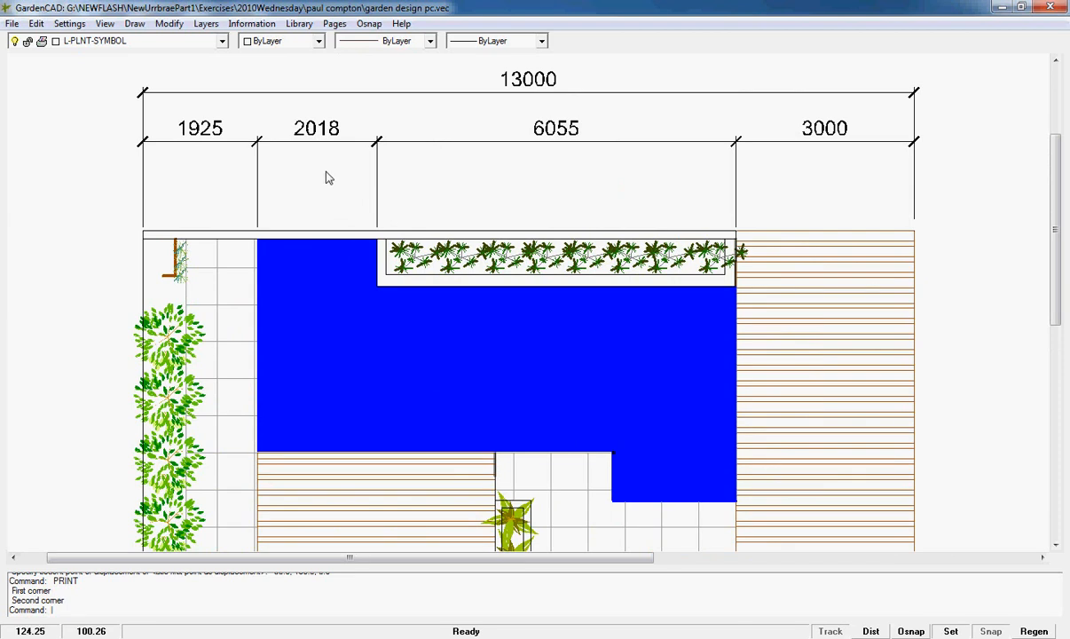
{"action": "scroll", "coordinate": [319, 182], "scroll_direction": "down", "scroll_amount": 3}
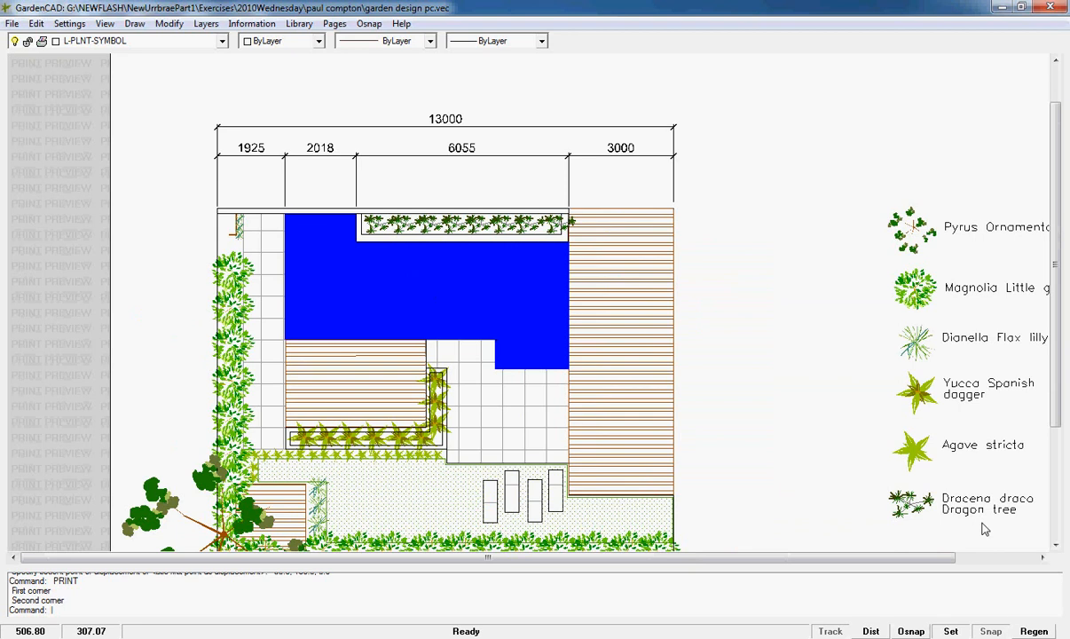